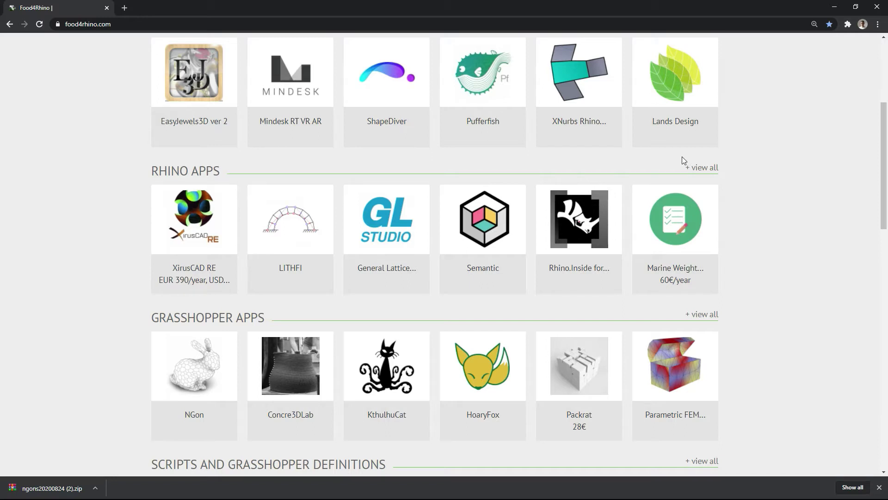
Search food4Rhino for "Ngon" and open the NGon app page from the results.
scroll(691, 148, "up", 3)
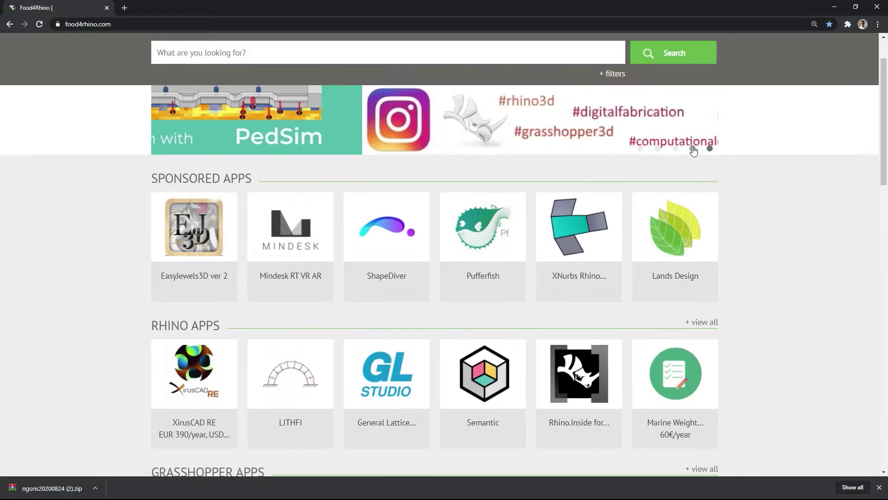
scroll(629, 133, "up", 2)
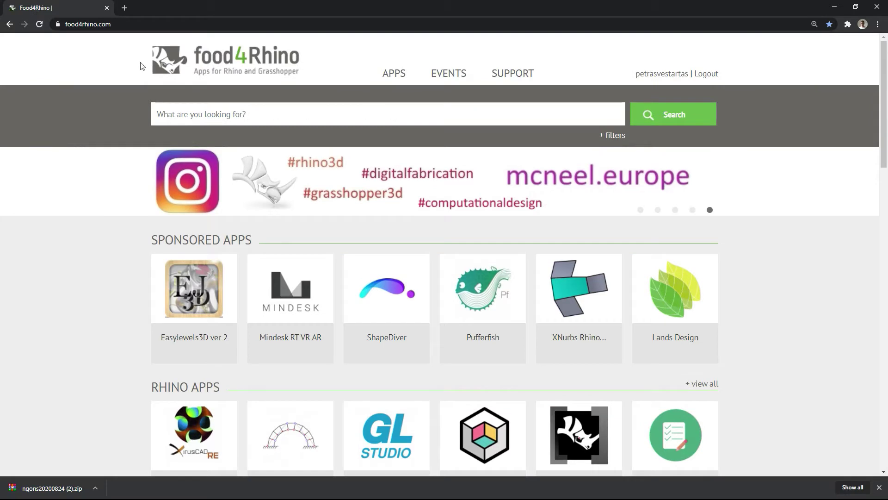
left_click(290, 112)
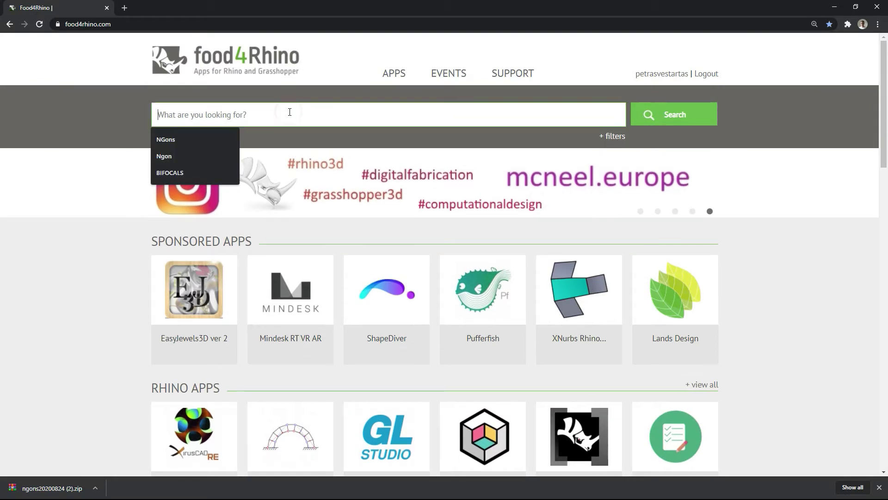
type("Ngon")
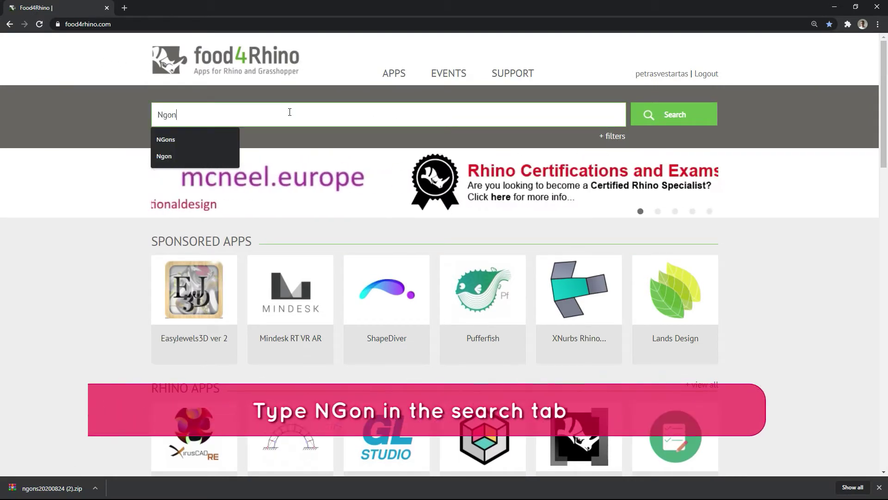
left_click(672, 119)
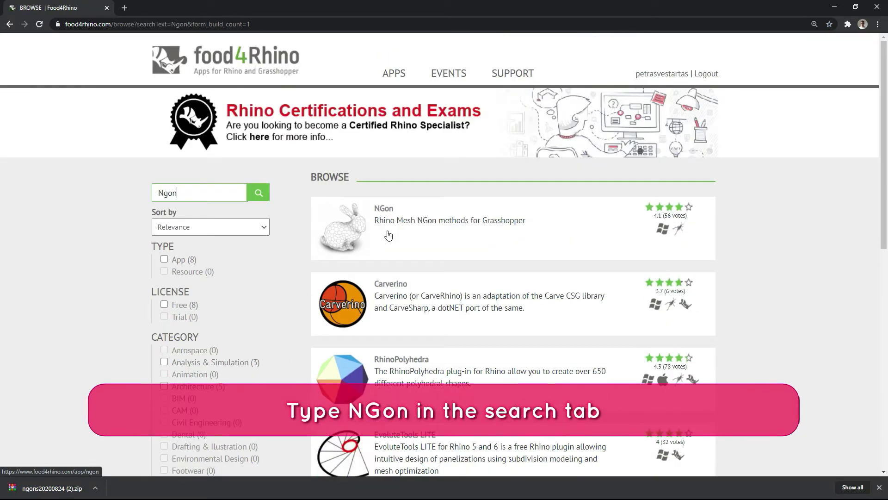
left_click(421, 239)
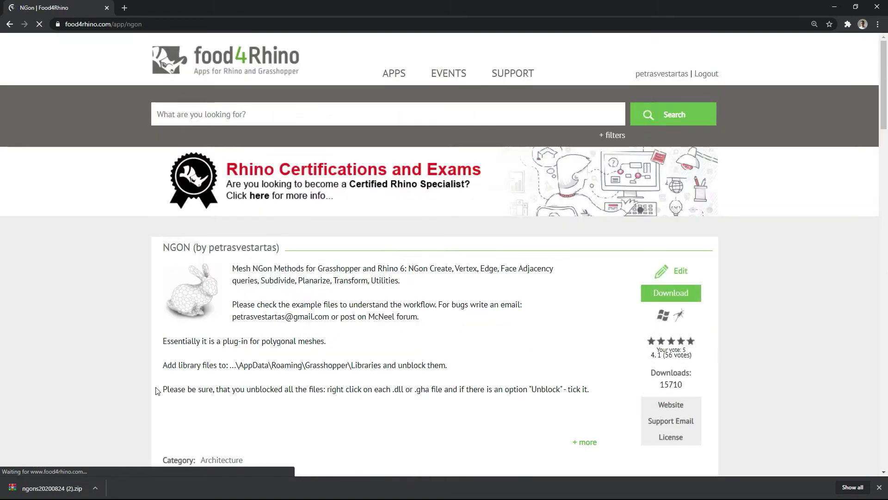
Highlight the library folder and unblocking instructions on the NGon page, and download NGon 2.2 from its Downloads table.
left_click_drag(164, 365, 609, 390)
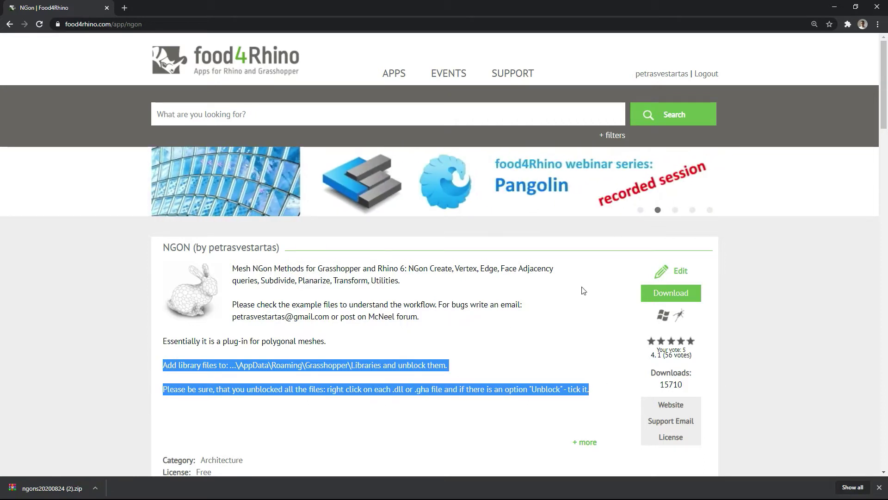
scroll(585, 292, "down", 5)
scroll(586, 252, "down", 9)
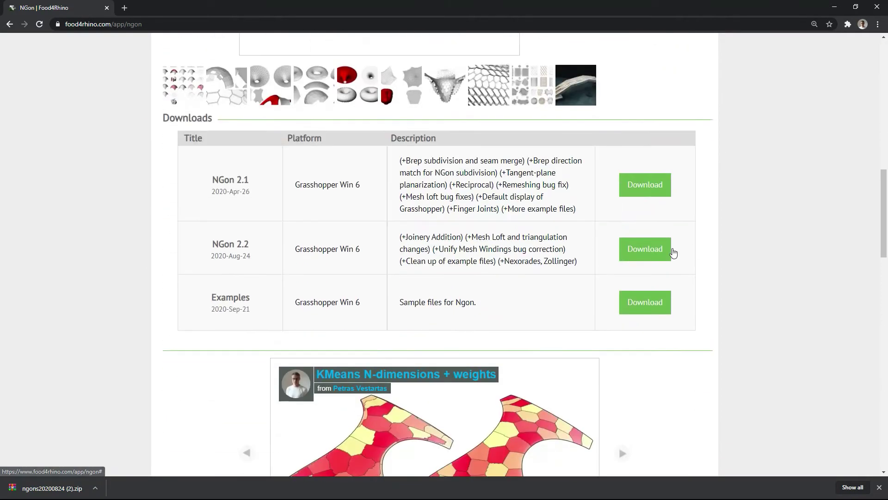
left_click(641, 256)
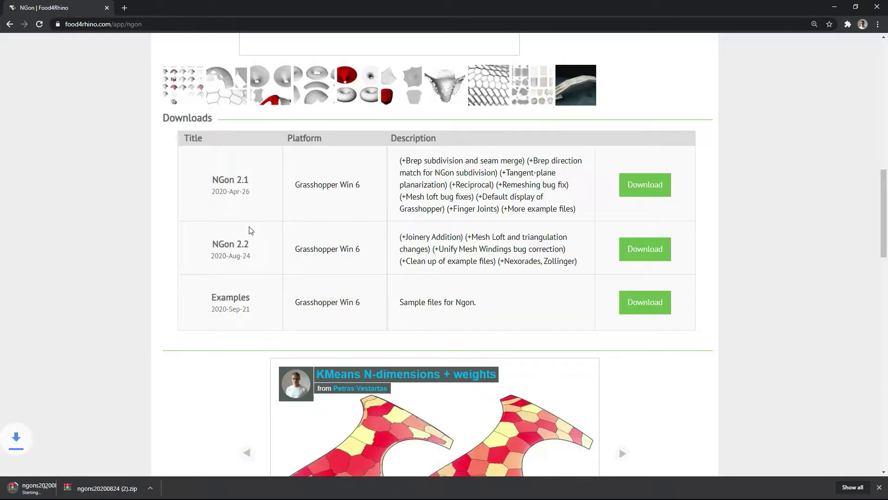
Review the NGon 2.2 and Examples download entries and browse through the plug-in's preview images.
left_click_drag(208, 252, 578, 263)
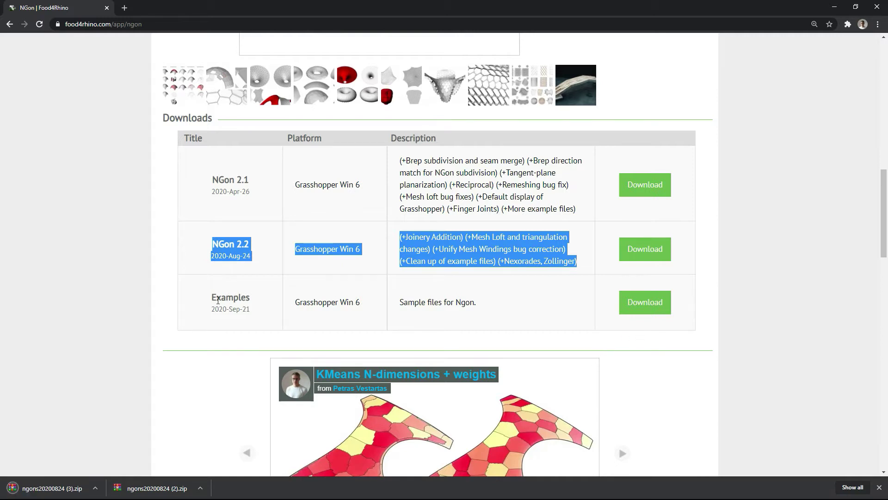
left_click_drag(216, 297, 476, 306)
scroll(647, 171, "up", 6)
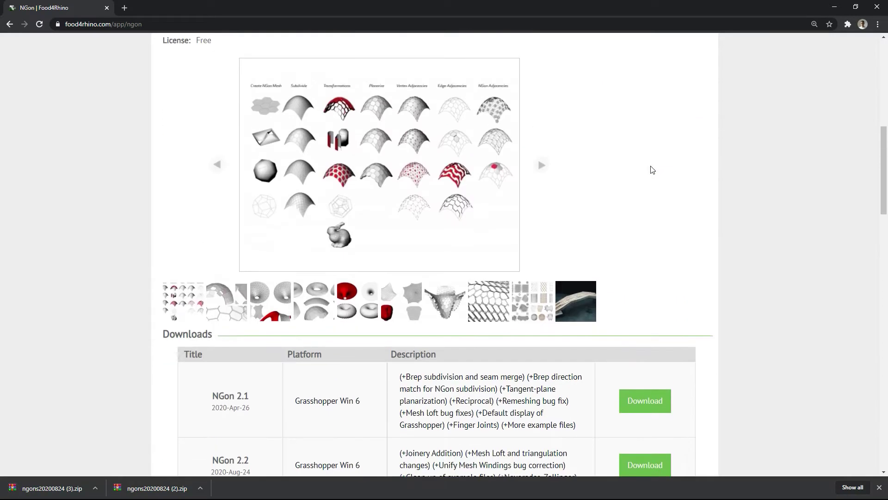
left_click(540, 259)
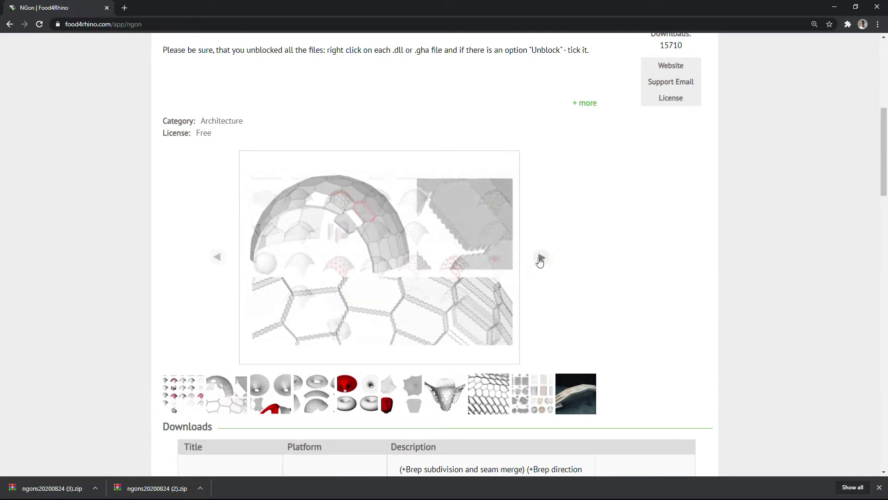
left_click(539, 259)
left_click(540, 258)
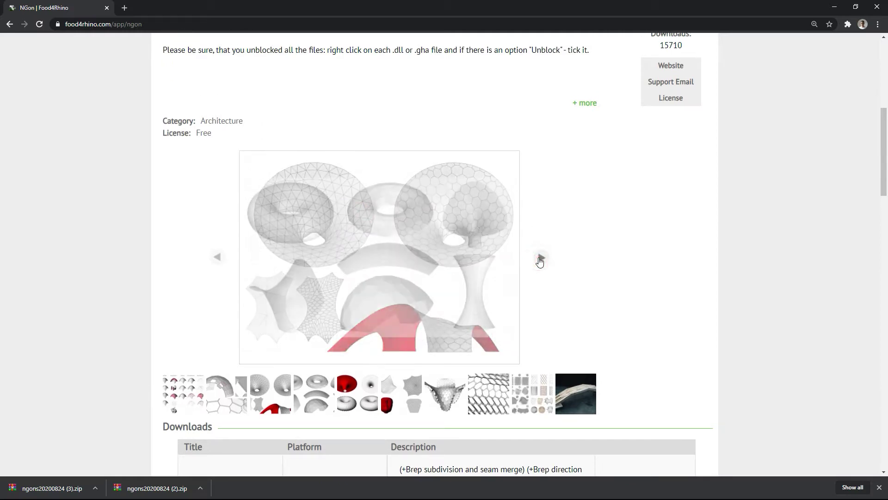
left_click(540, 258)
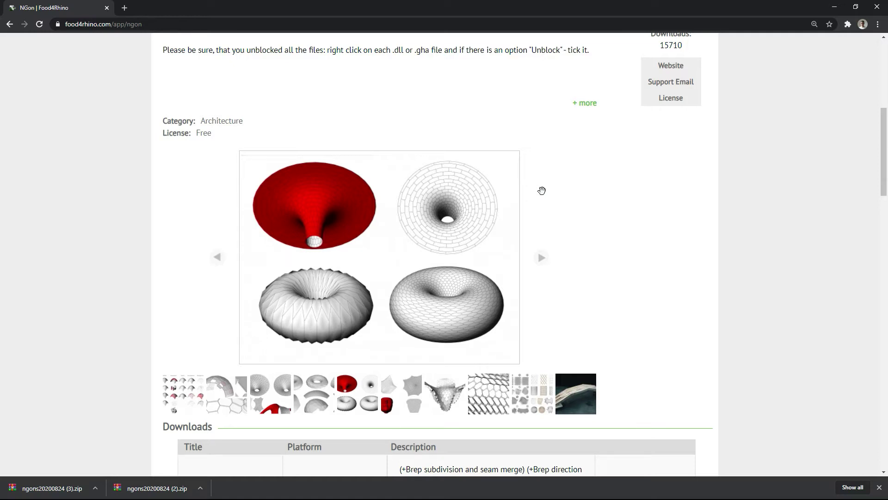
Switch to Rhino 6 and run the TestPackageManager command to open the Package Manager.
key("alt+Tab")
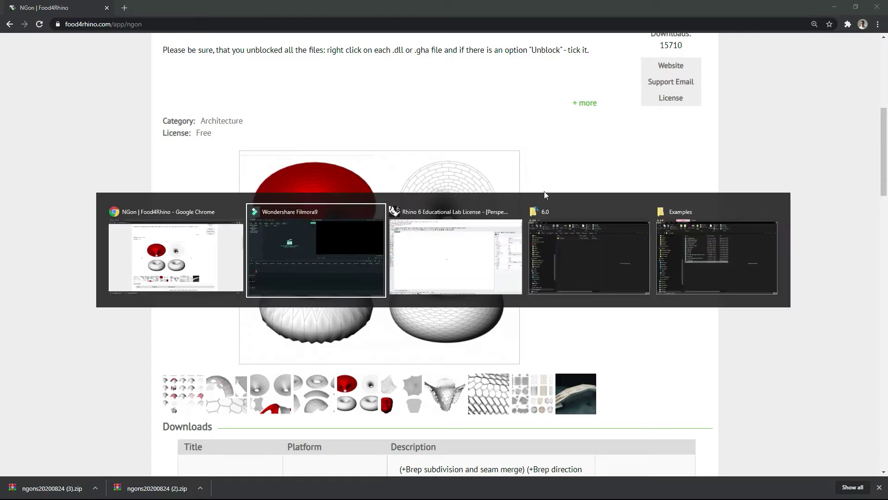
left_click(483, 231)
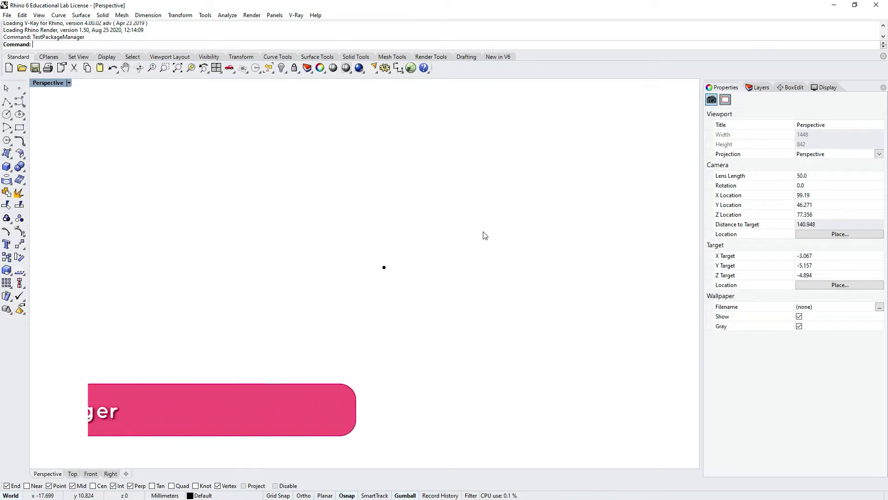
type("Test")
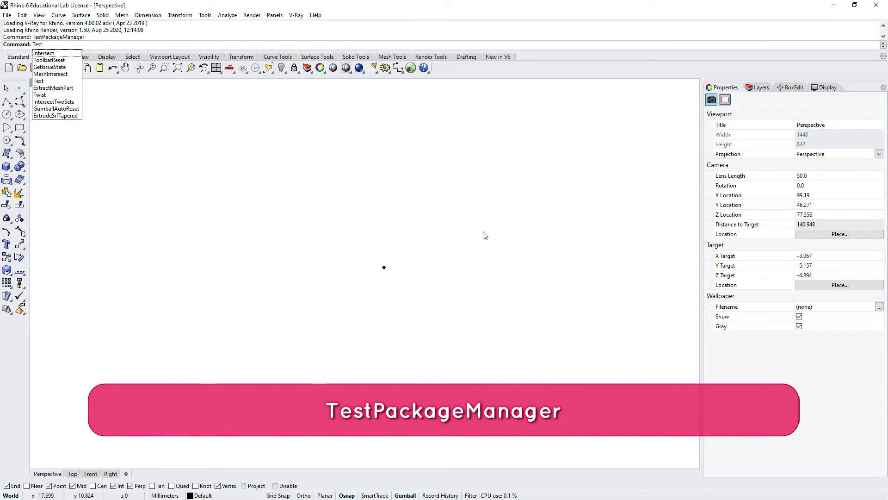
type("Packag")
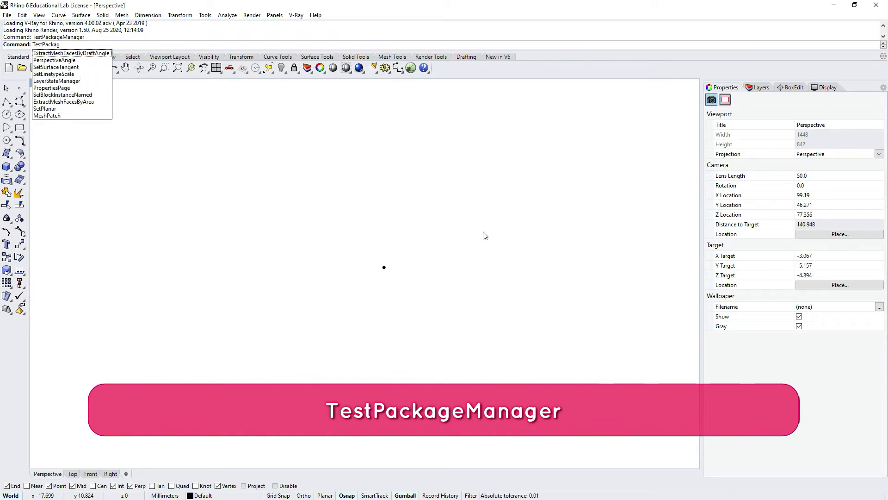
type("e")
key("BackSpace")
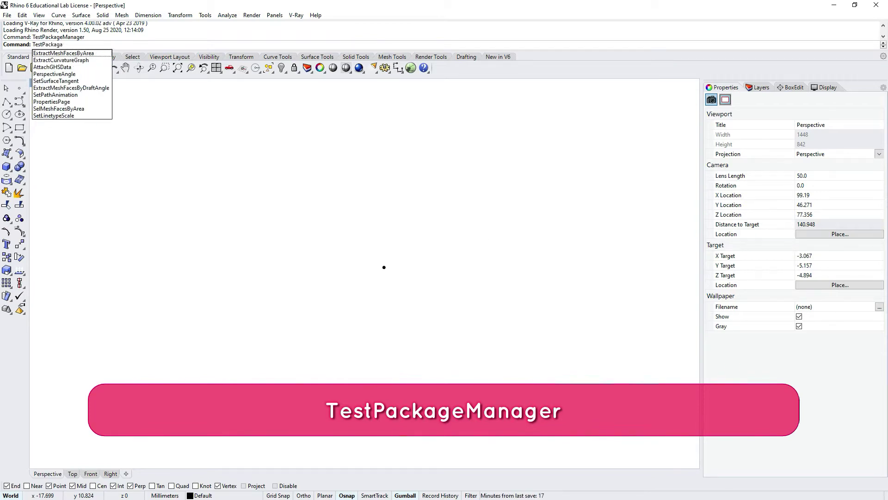
key("BackSpace")
type("eManage")
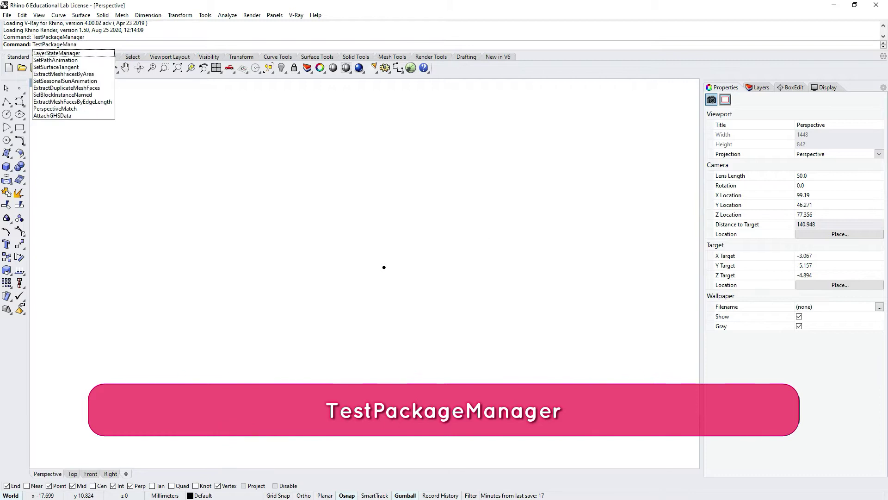
type("r")
key("Return")
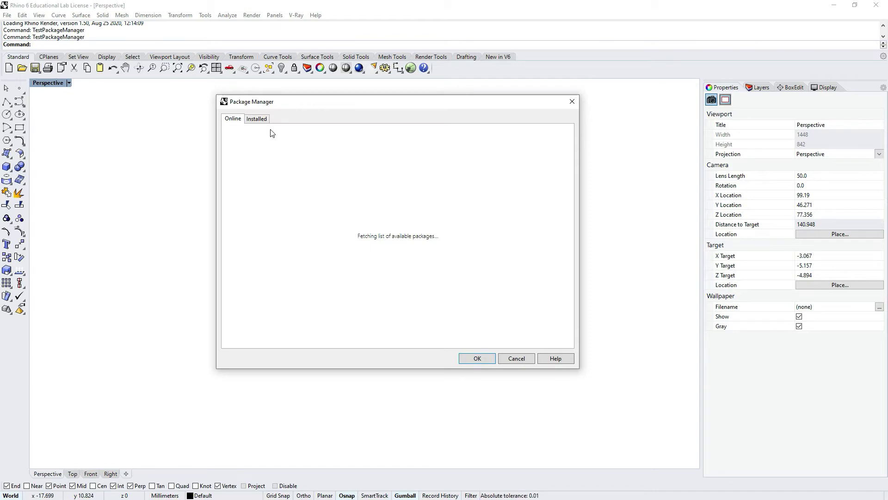
Check the installed packages, search the online packages for "Ngon", and download and install ngon version 2.3.0.
left_click(255, 121)
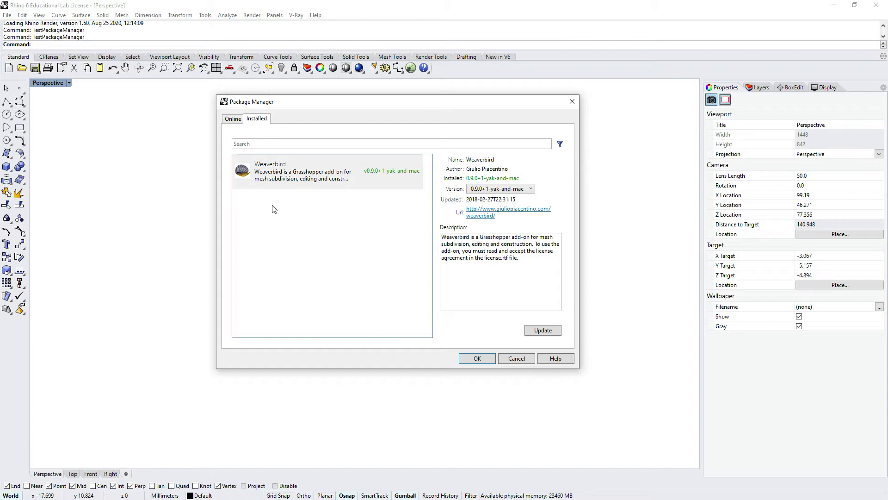
left_click(238, 120)
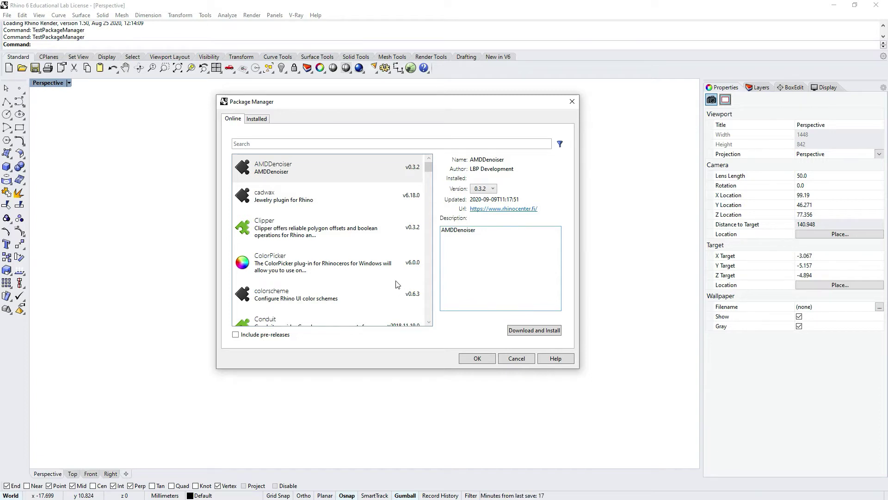
left_click(270, 147)
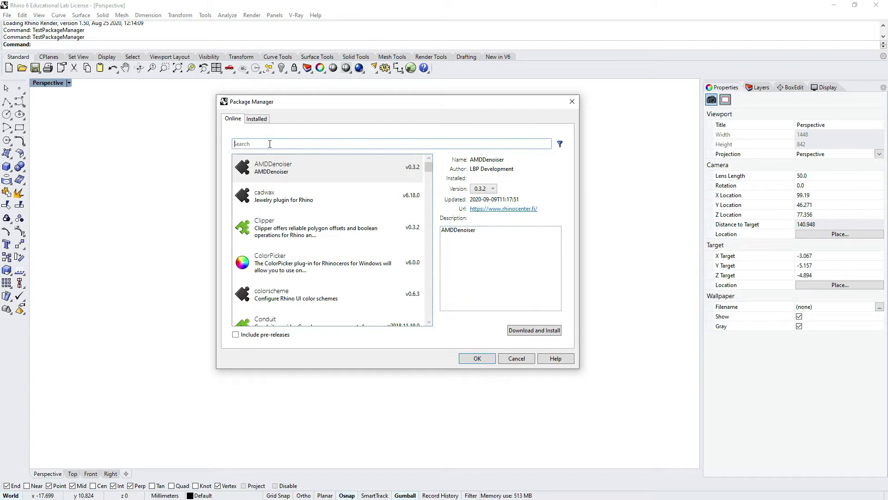
type("Ngon")
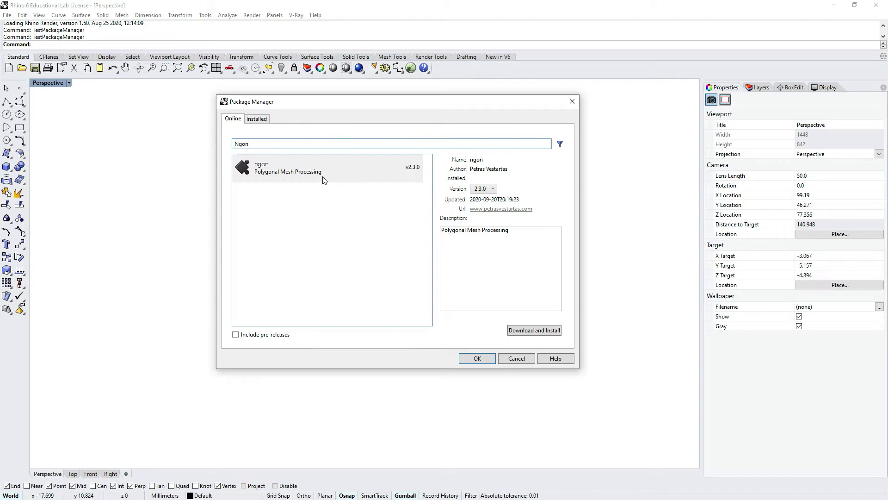
left_click(540, 332)
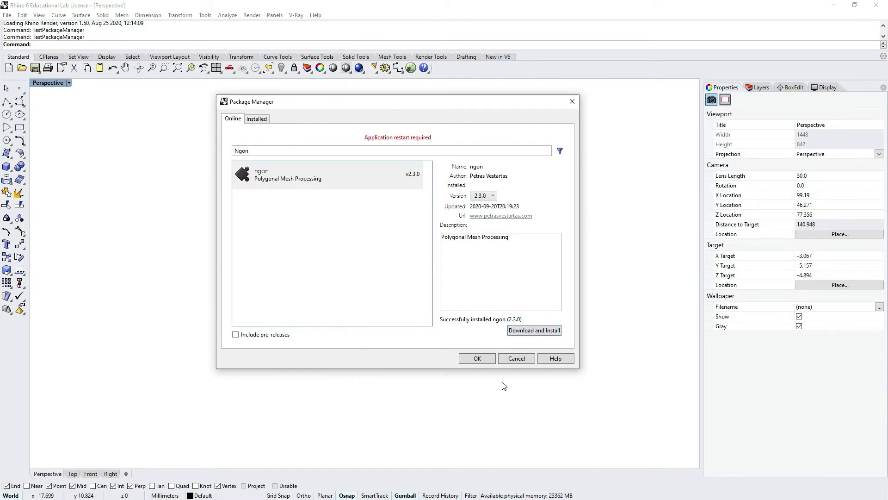
Switch to the Rhinoceros packages 6.0 folder in File Explorer and open the ngon package's 2.3.0 folder to inspect its files.
key("alt+Tab")
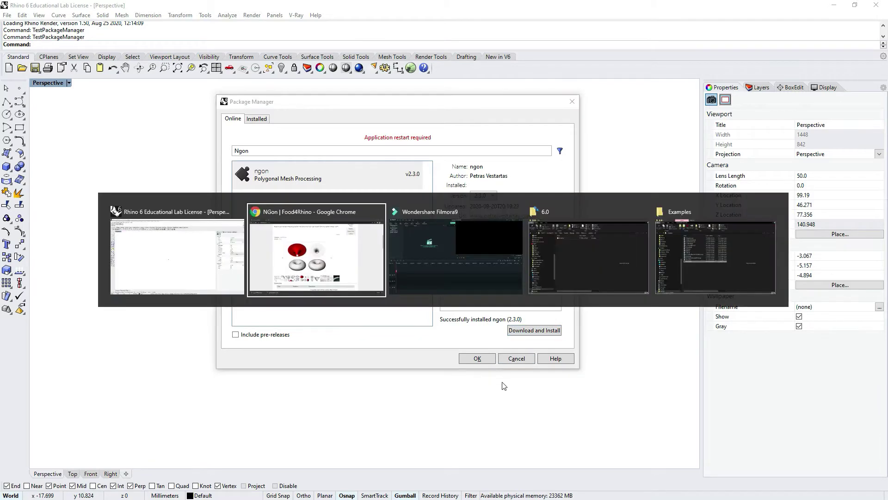
left_click(589, 249)
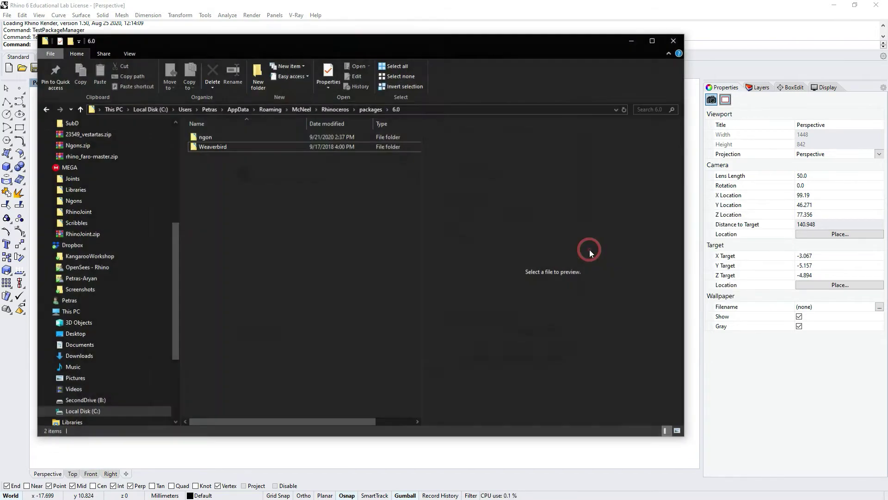
left_click(429, 107)
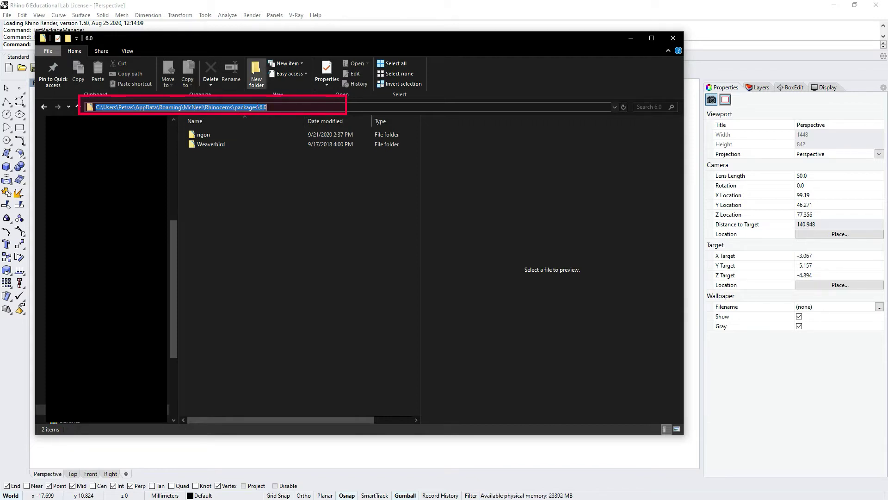
left_click(212, 135)
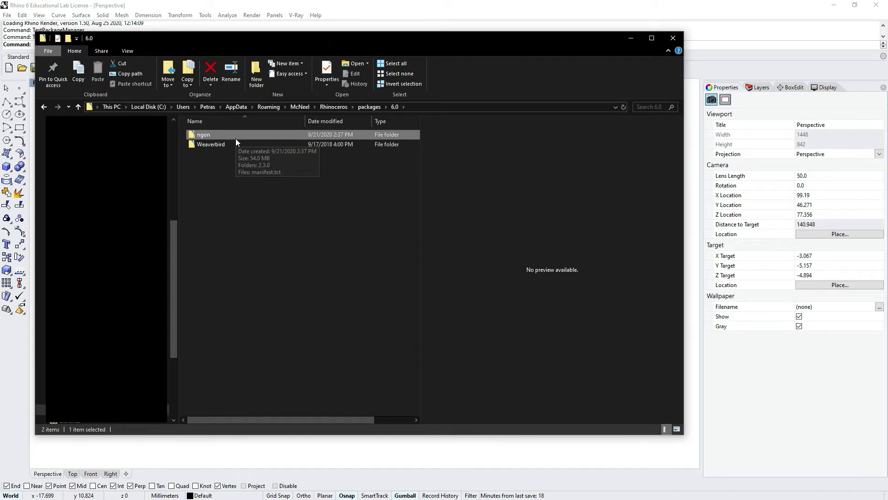
left_click_drag(396, 38, 433, 47)
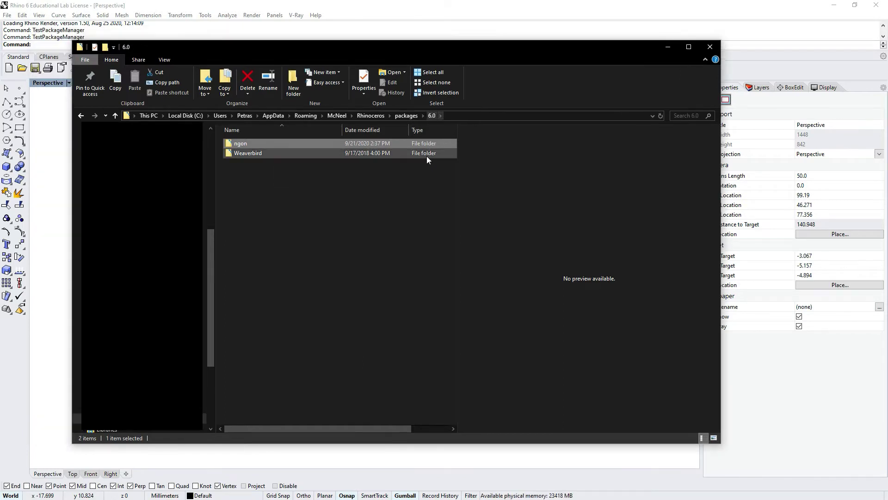
double_click(249, 143)
double_click(249, 142)
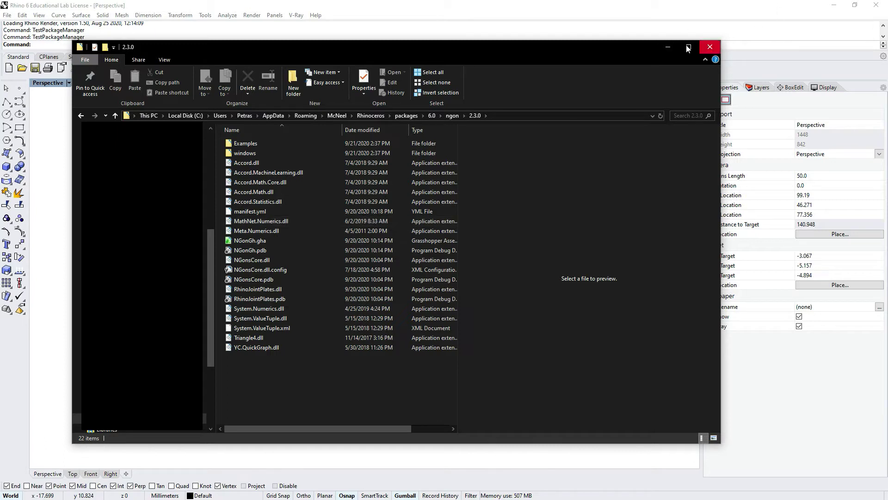
Minimize the folder window, close the Package Manager and restart Rhino.
left_click(668, 48)
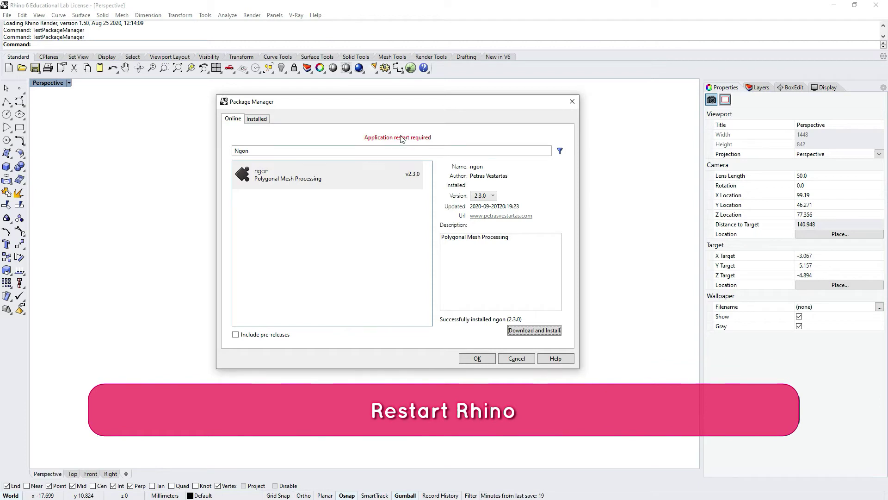
left_click(572, 103)
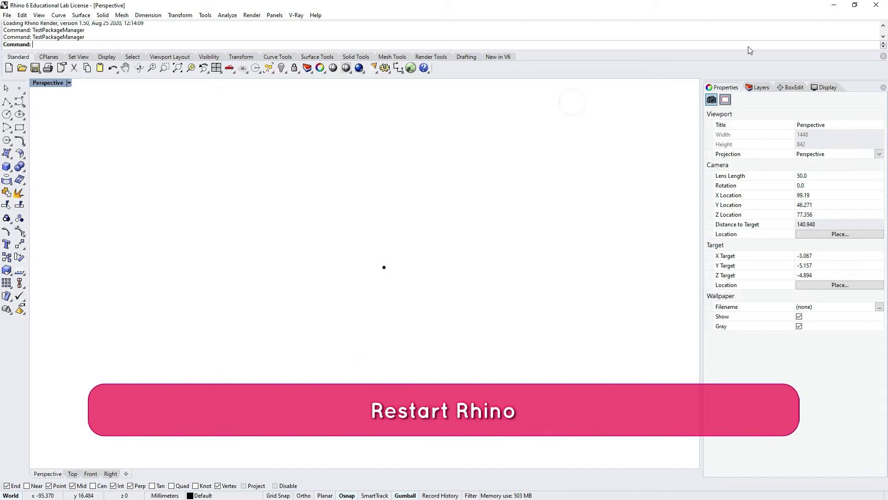
left_click(877, 5)
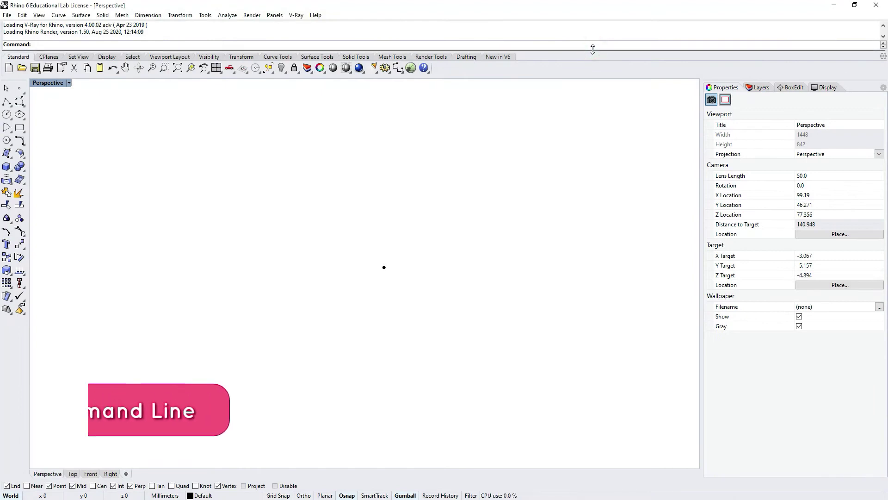
Launch Grasshopper and show the NGon plug-in's components, dismissing the getting-started tutorial browser.
type("Grasshopper")
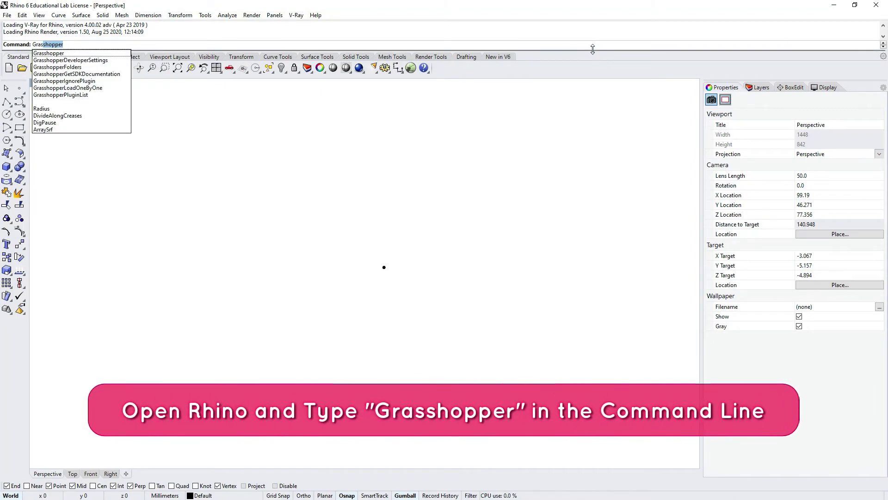
key("Return")
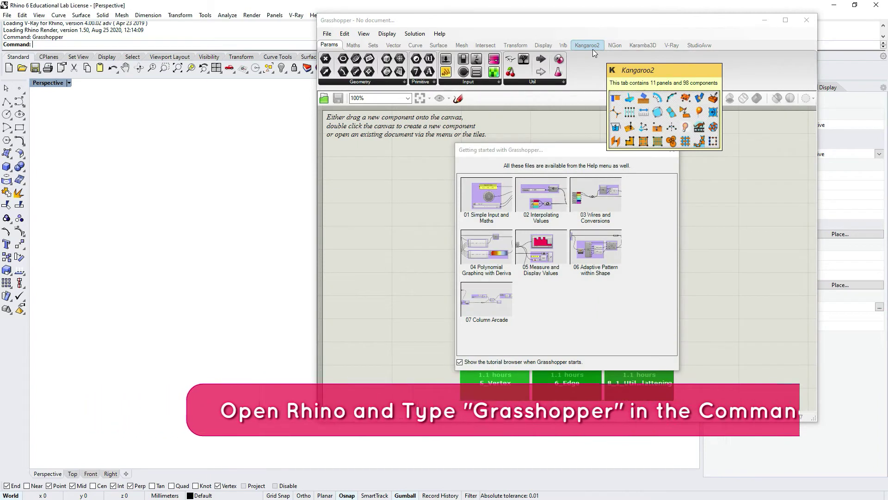
left_click(617, 46)
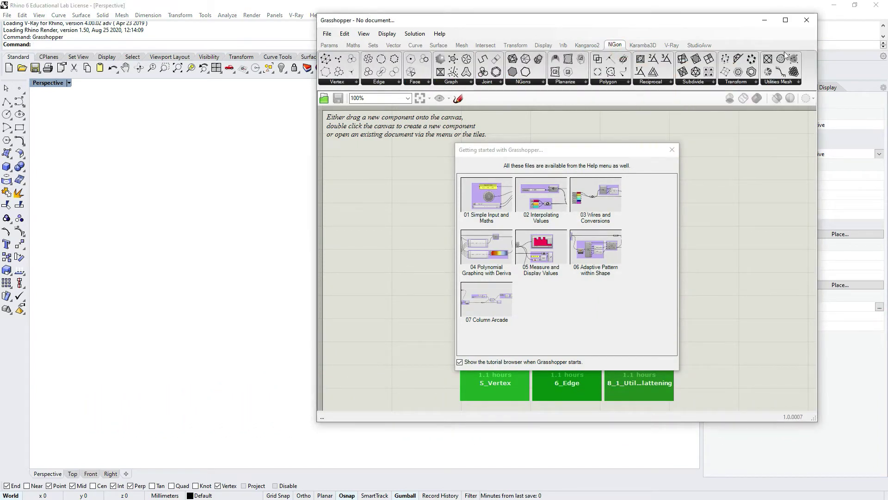
left_click(673, 151)
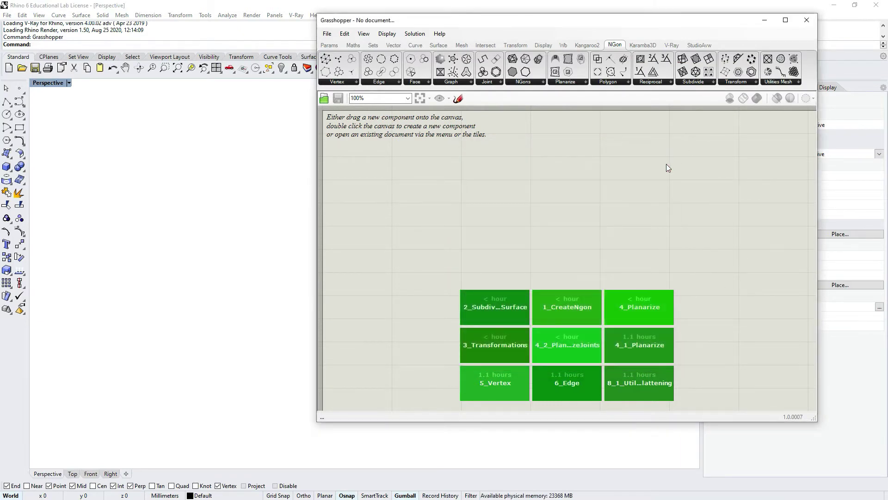
left_click_drag(816, 123, 883, 124)
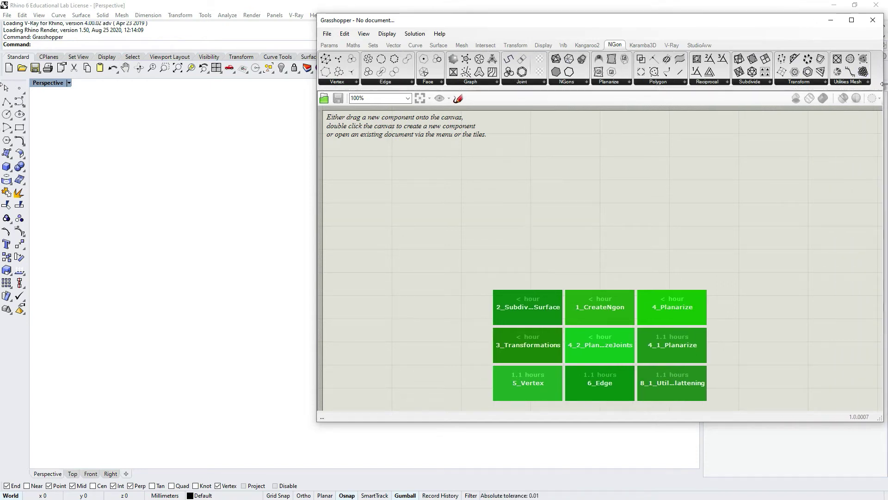
left_click_drag(882, 74, 783, 74)
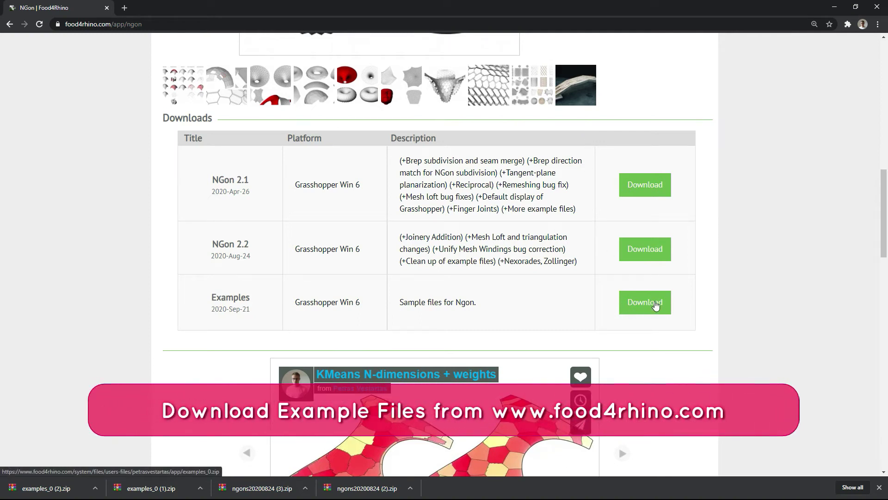
Switch to the NGon page on food4Rhino, download the Examples sample files and open the downloaded zip archive.
left_click_drag(523, 298, 197, 302)
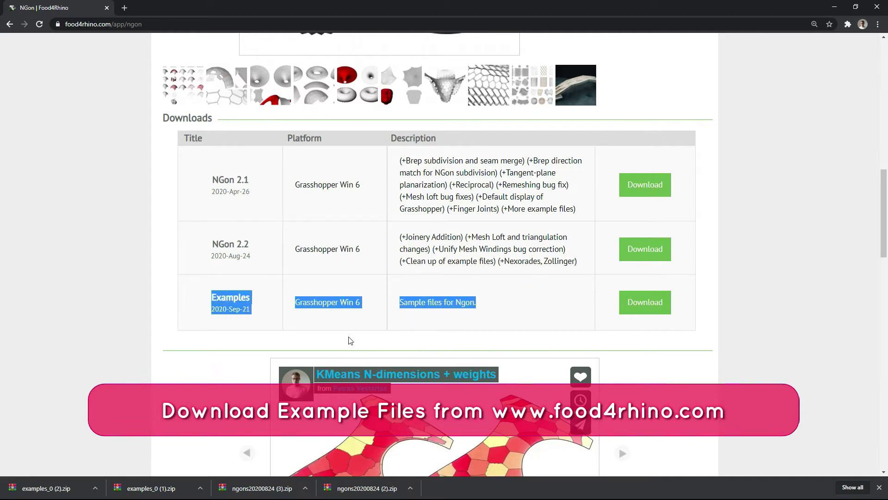
left_click(645, 309)
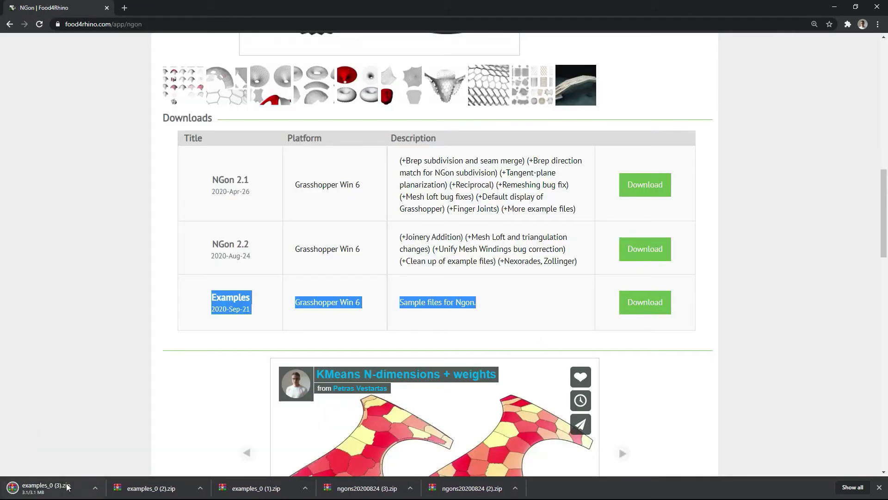
left_click(46, 488)
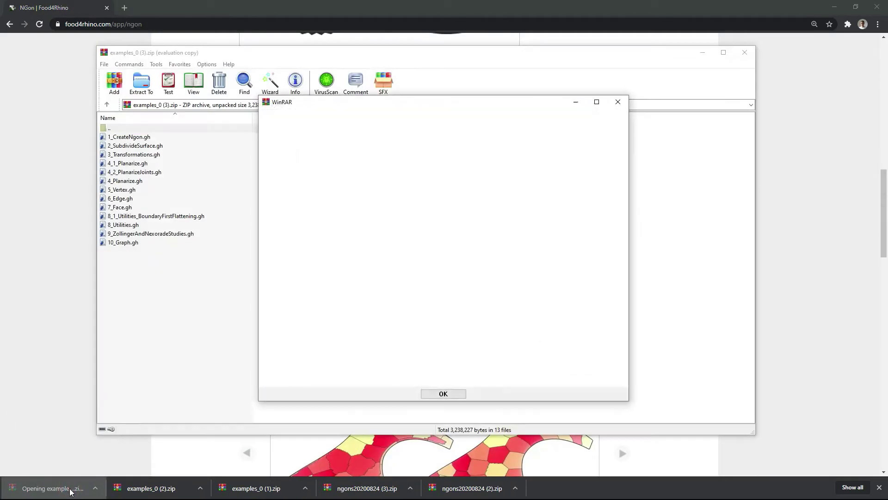
Look over the sample Grasshopper definitions in the archive, and return to Rhino with the archive and browser minimized.
left_click(618, 102)
left_click_drag(201, 276, 171, 135)
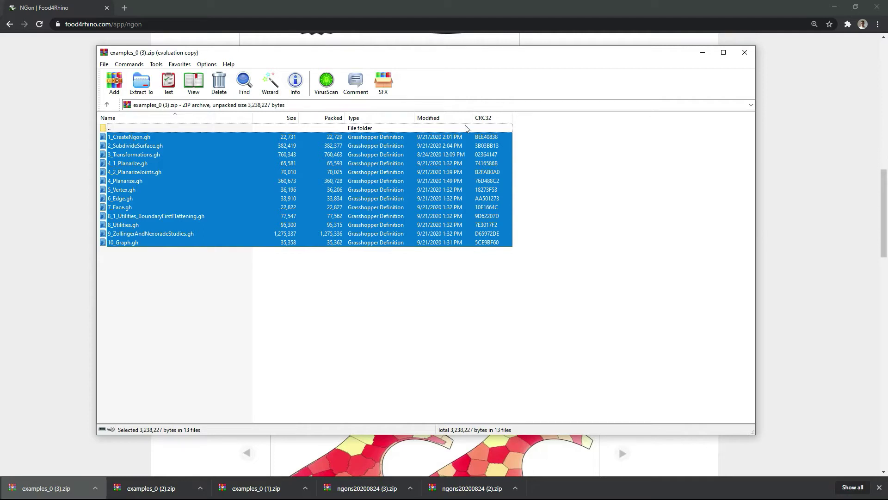
left_click(707, 52)
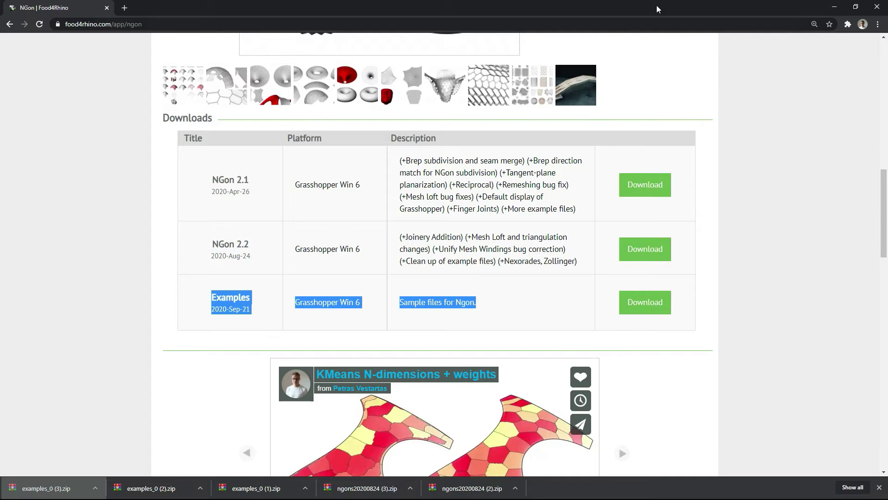
left_click(834, 8)
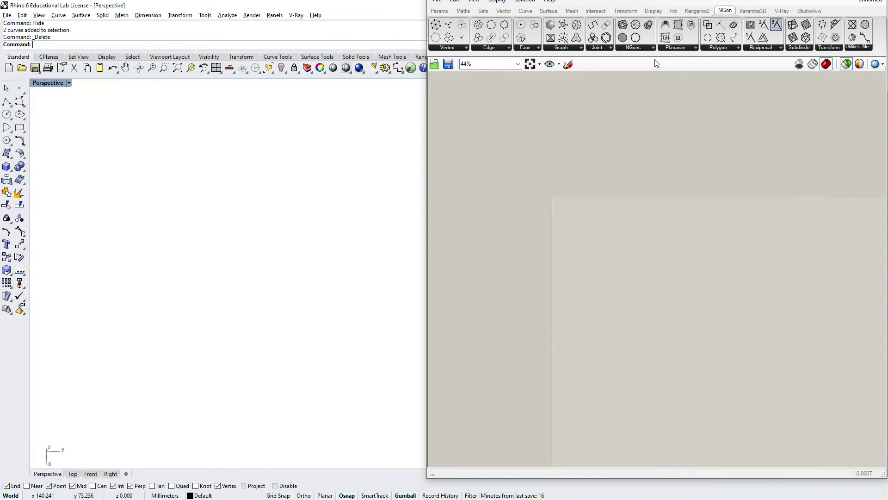
Place the NGon plug-in's From Polylines component near the corner of the Grasshopper canvas.
left_click_drag(426, 103, 435, 103)
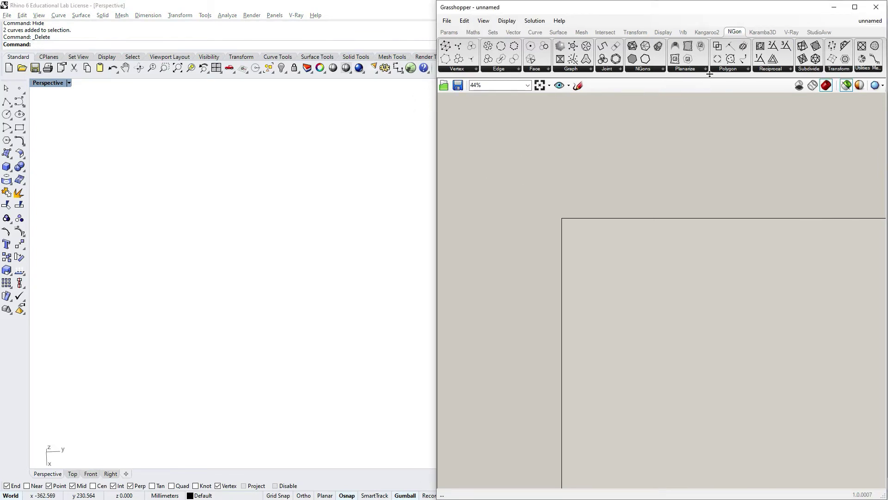
left_click(455, 33)
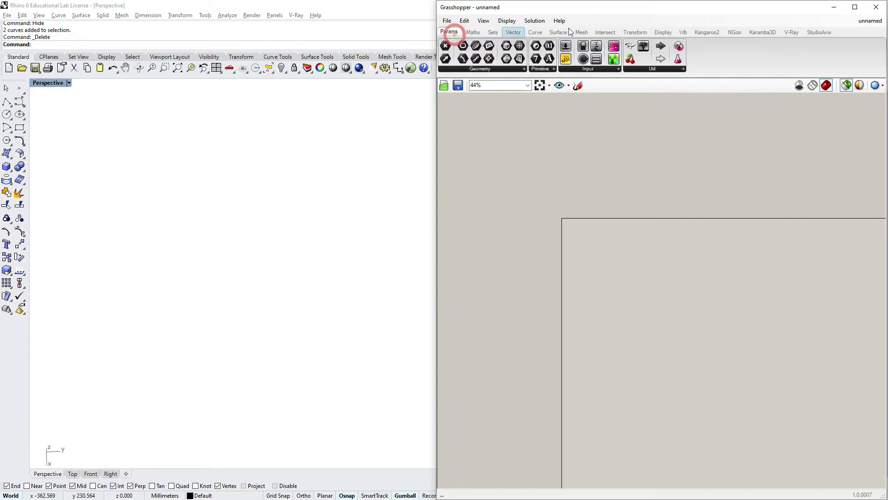
left_click(730, 33)
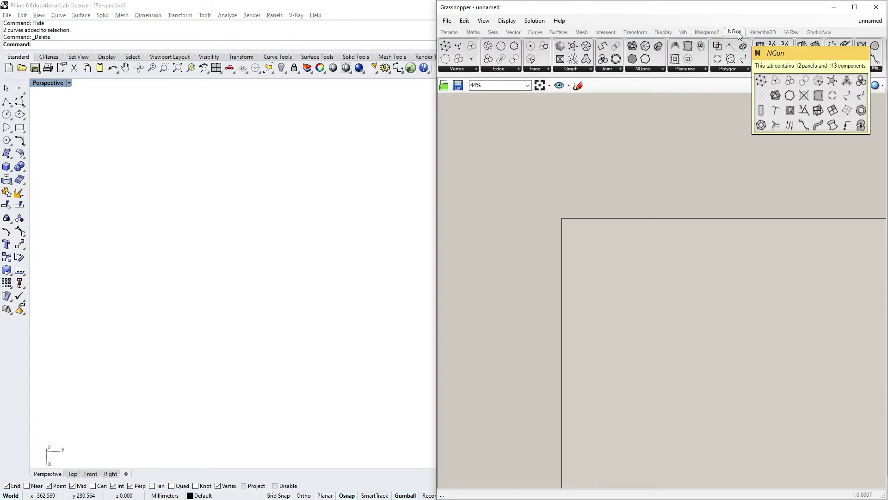
left_click(648, 69)
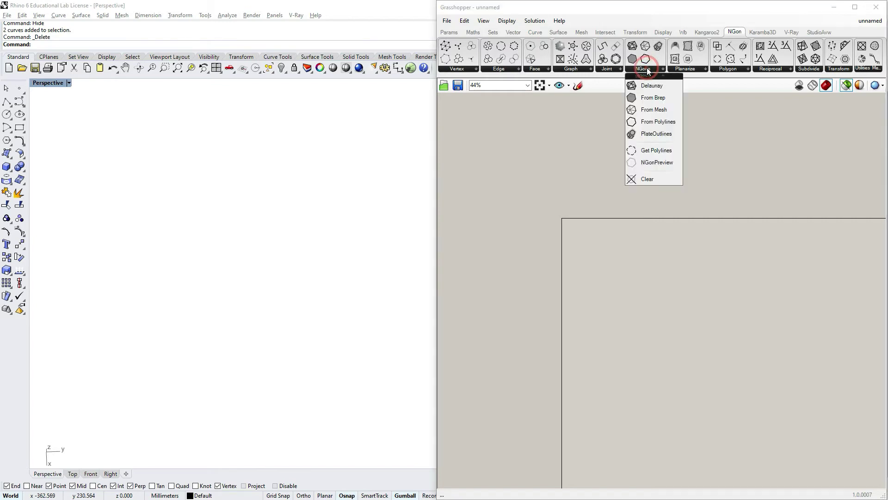
left_click(668, 123)
left_click(578, 235)
scroll(576, 235, "up", 5)
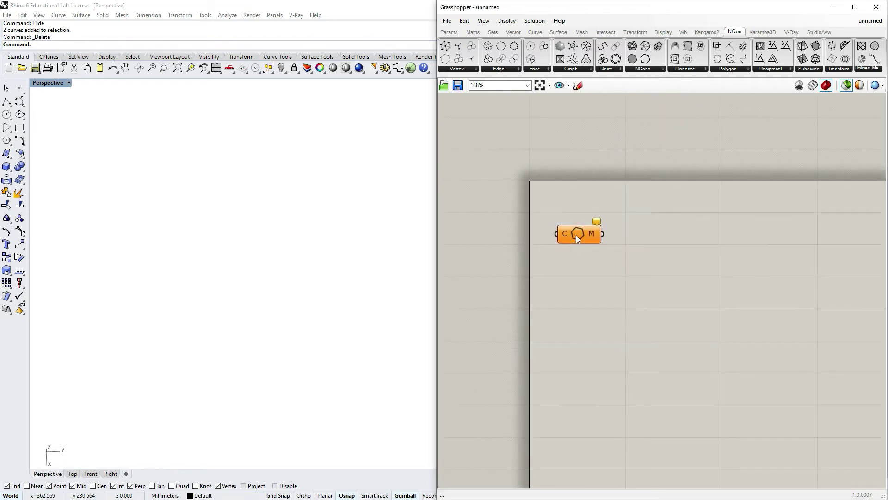
scroll(576, 235, "up", 3)
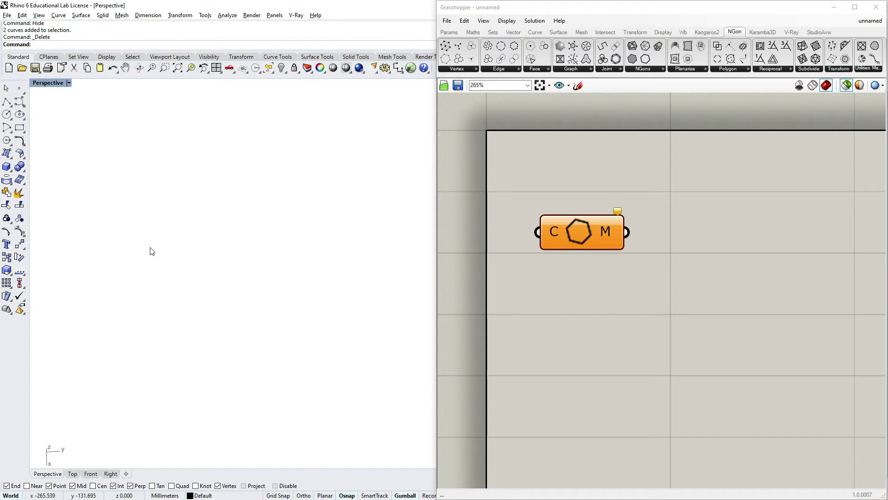
Draw an inscribed six-sided polygon in Rhino's Perspective viewport.
left_click(7, 140)
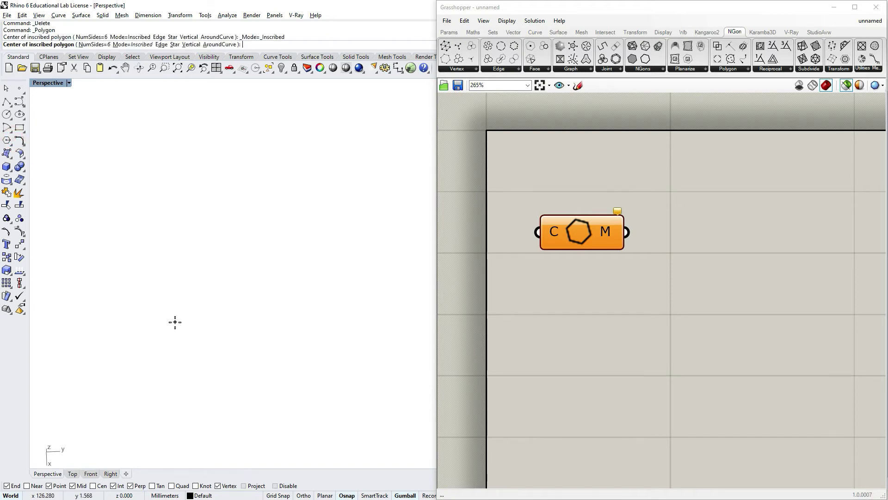
left_click(175, 321)
left_click(187, 299)
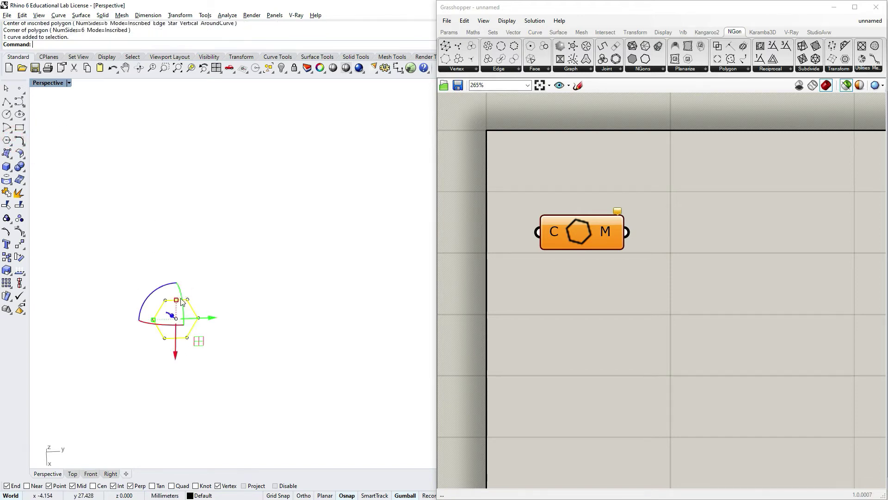
Array the hexagon linearly with 10 items, using two of its corners as reference points so neighbours share edges.
type("arr")
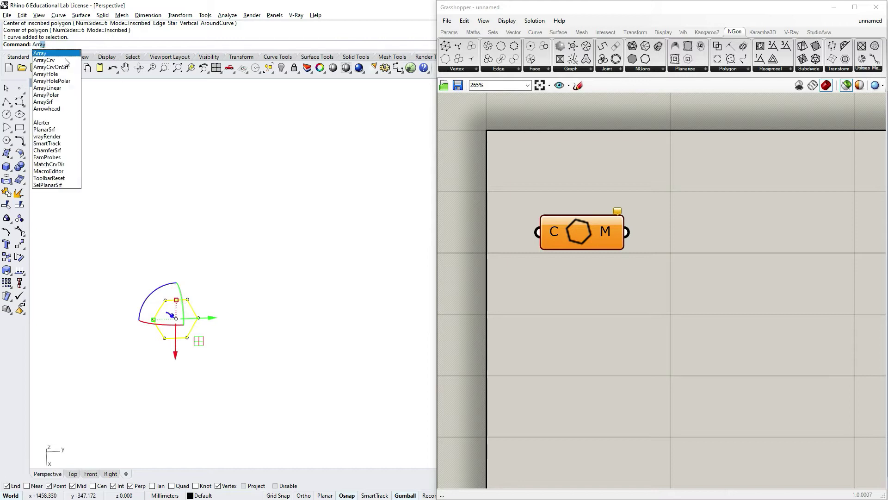
left_click(56, 88)
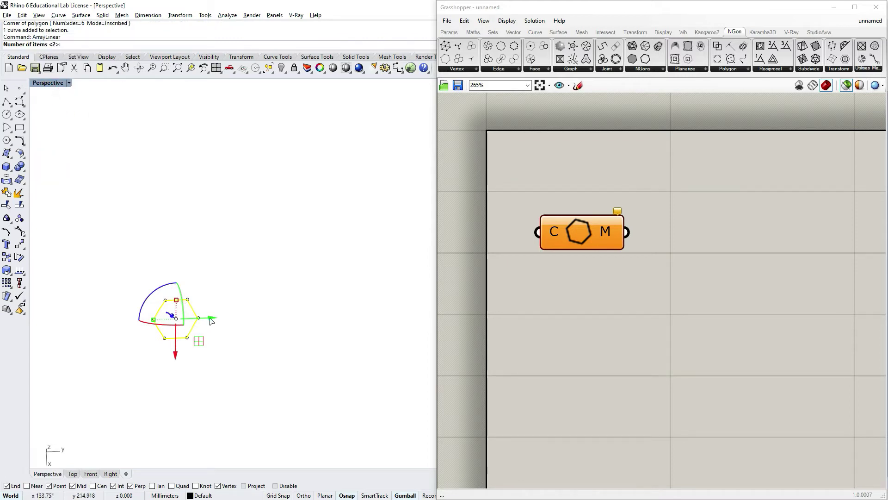
type("10")
key("Return")
left_click(164, 338)
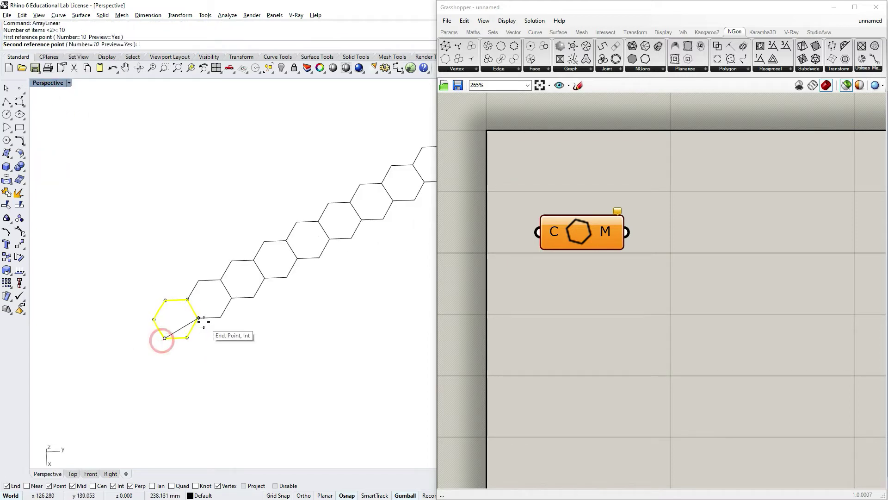
left_click(198, 318)
Array the whole row of hexagons linearly with 10 items, using corners of the end hexagon to form a gap-free grid.
scroll(139, 386, "down", 5)
left_click_drag(123, 383, 368, 227)
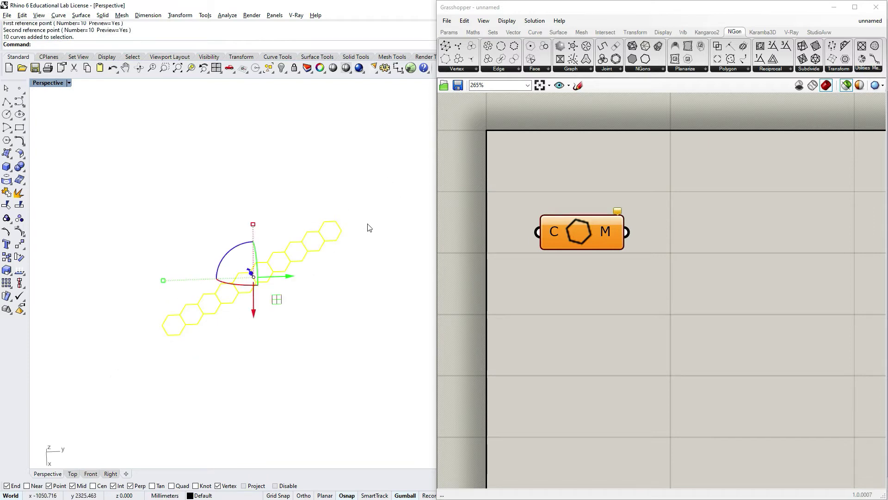
key("Return")
key("Return")
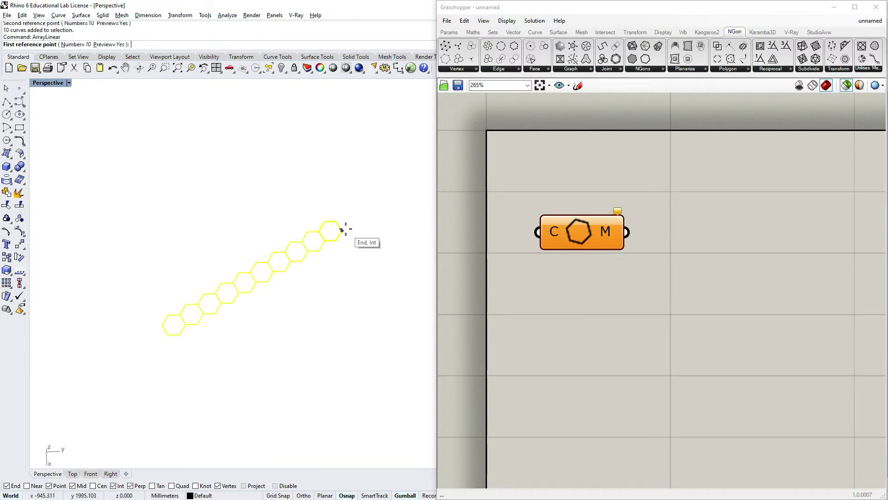
left_click(341, 230)
left_click(325, 222)
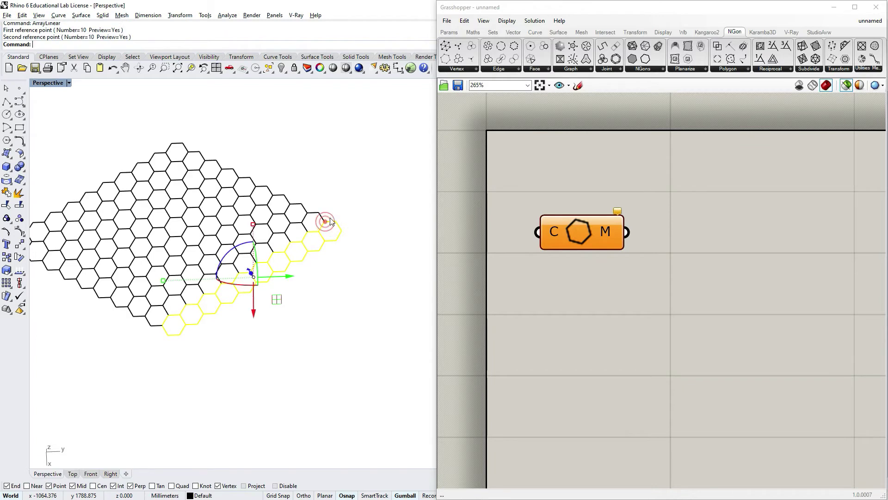
Place a Curve parameter ahead of the From Polylines component and reference all the hexagons of the grid in it.
left_click(362, 198)
scroll(363, 199, "down", 4)
scroll(207, 158, "up", 2)
left_click_drag(79, 140, 411, 354)
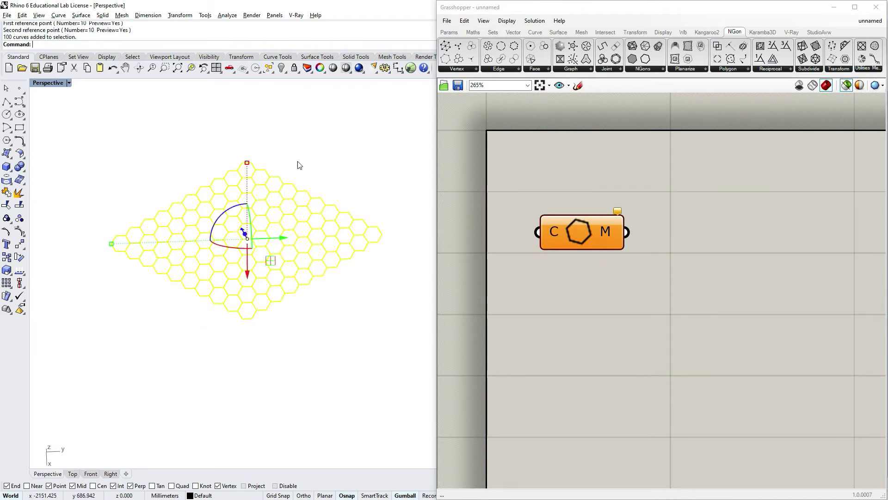
left_click_drag(568, 234, 653, 233)
double_click(553, 249)
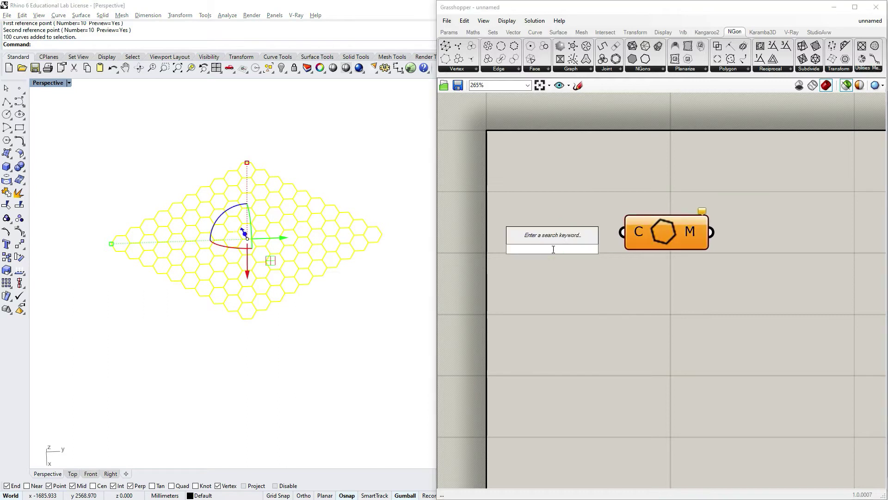
type("curve")
left_click(534, 238)
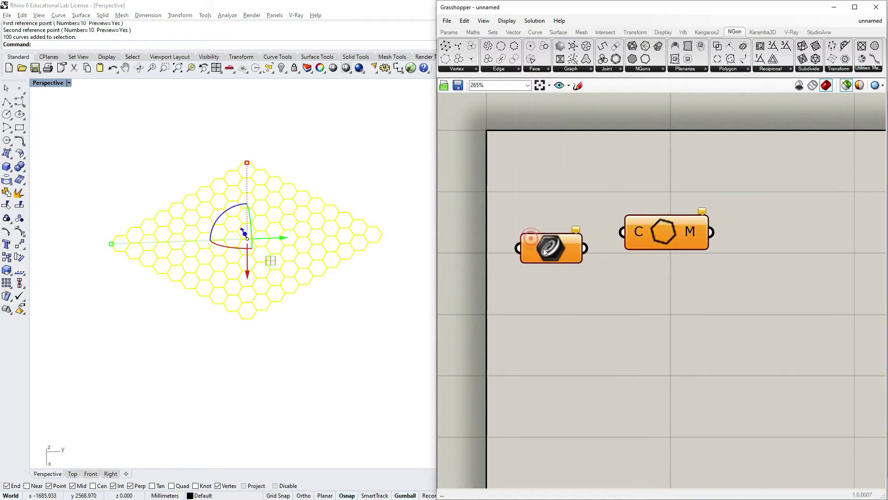
right_click(544, 249)
left_click(636, 387)
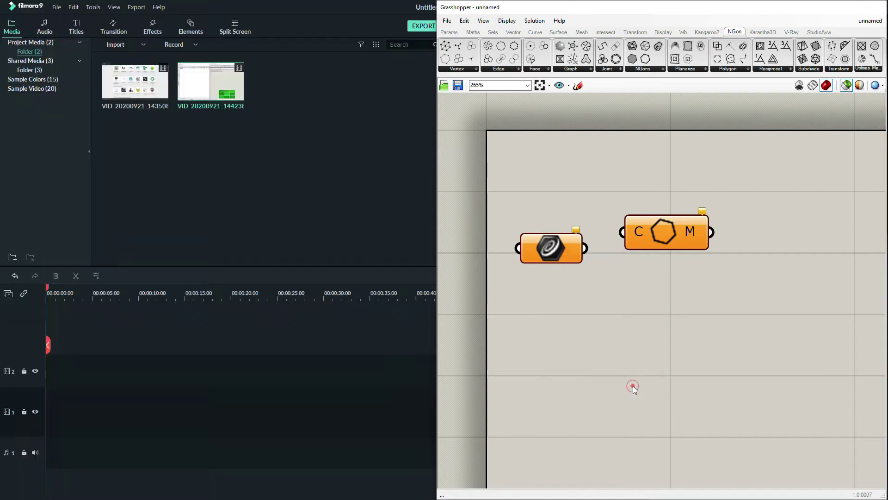
right_click(544, 256)
left_click(553, 281)
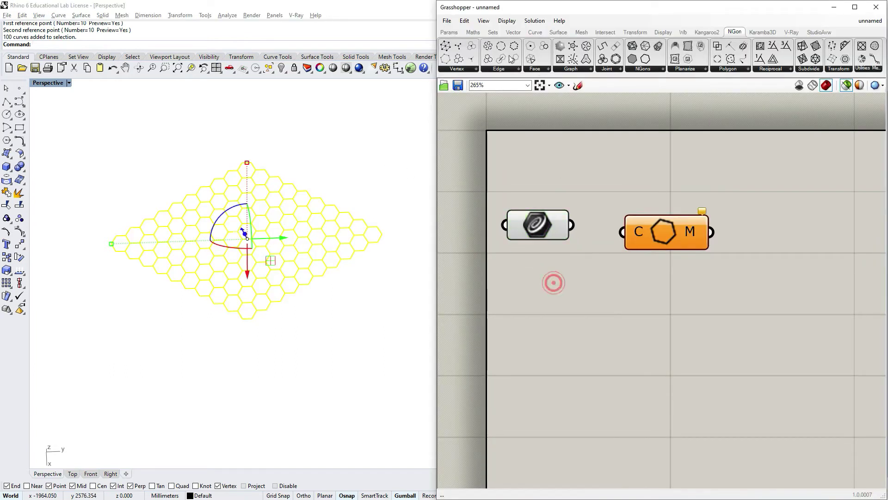
Add a Panel below the components, connect it to the Curve parameter's output and enlarge it to list the curves.
double_click(526, 321)
type("\"")
key("Return")
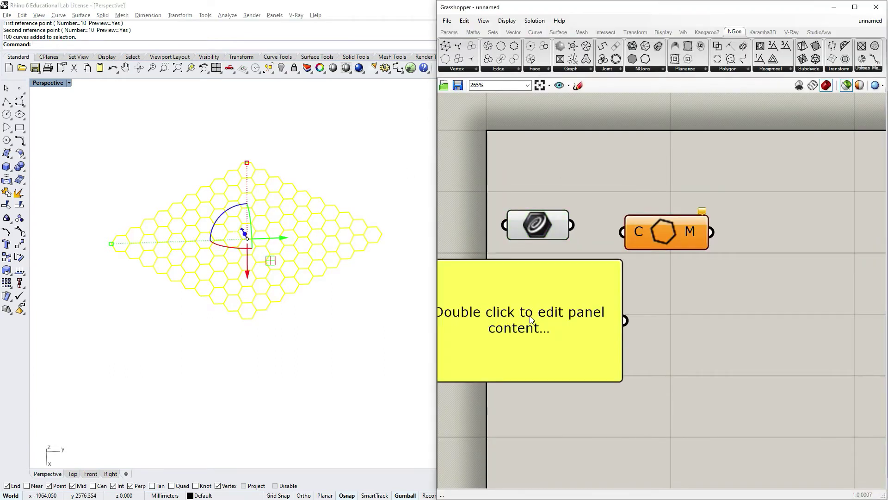
scroll(576, 225, "down", 2)
left_click_drag(575, 225, 634, 294)
scroll(545, 282, "up", 1)
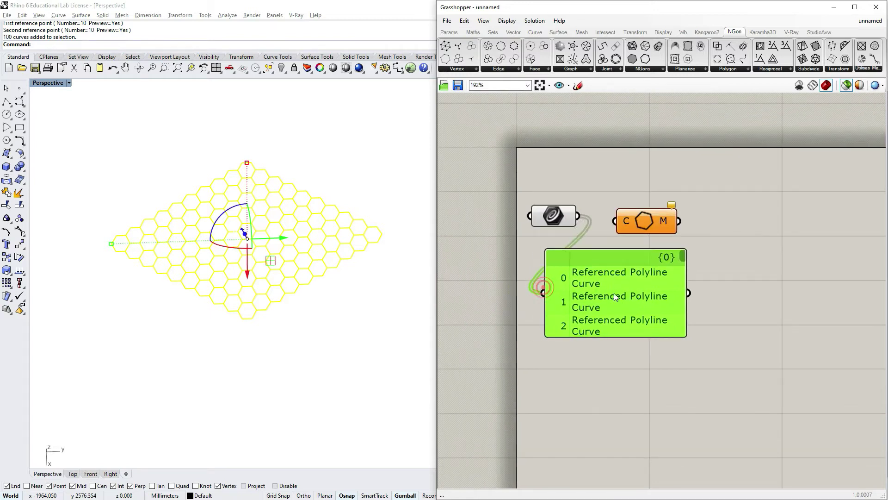
left_click_drag(687, 342, 822, 446)
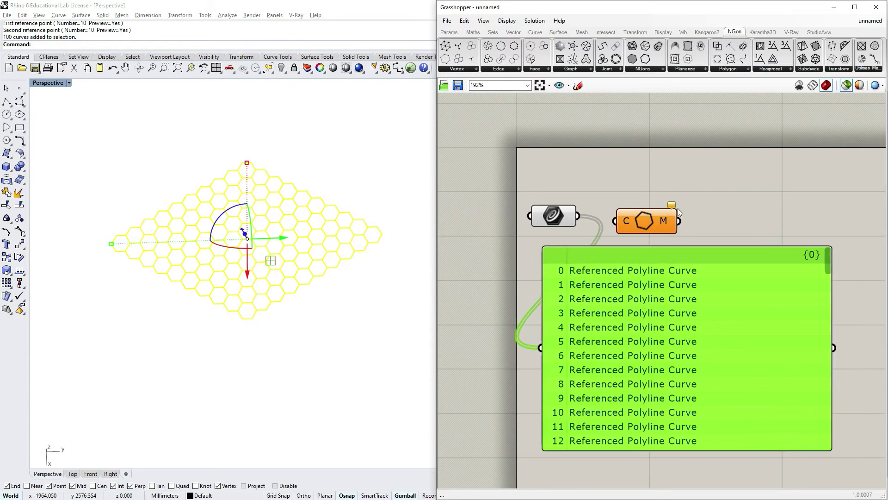
Connect the Curve parameter to the C input of From Polylines and clear the selection in Grasshopper and Rhino.
left_click(723, 185)
left_click_drag(578, 215, 654, 218)
left_click(682, 185)
left_click(272, 333)
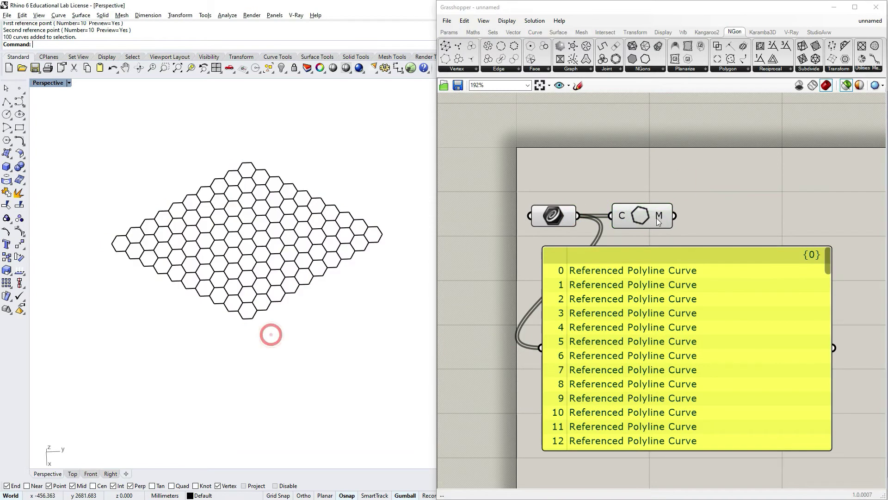
Narrow the curve list panel, place a copy of it beside it, and connect the copy to the M output of From Polylines.
left_click_drag(830, 316, 718, 321)
scroll(540, 307, "down", 2)
left_click_drag(559, 315, 706, 314, "alt")
left_click_drag(643, 241, 688, 334)
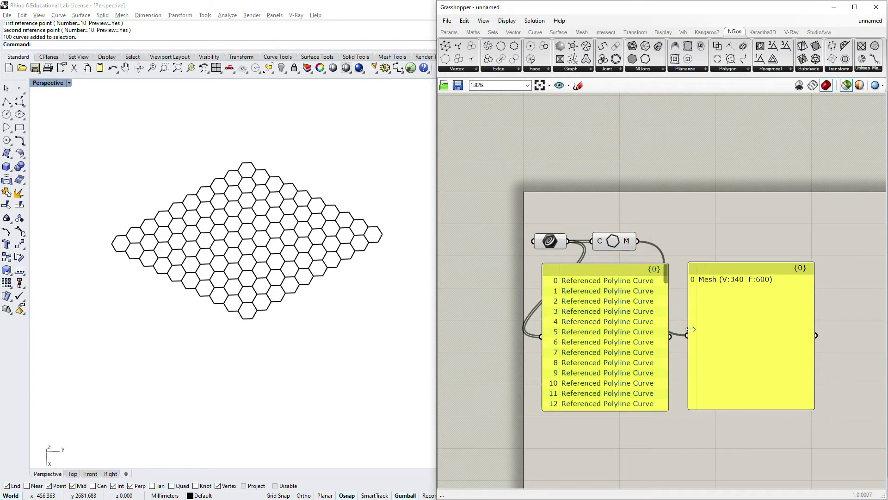
Select From Polylines to preview its mesh in Rhino and examine the hexagonal faces up close.
left_click(609, 244)
scroll(237, 218, "up", 2)
scroll(224, 243, "down", 2)
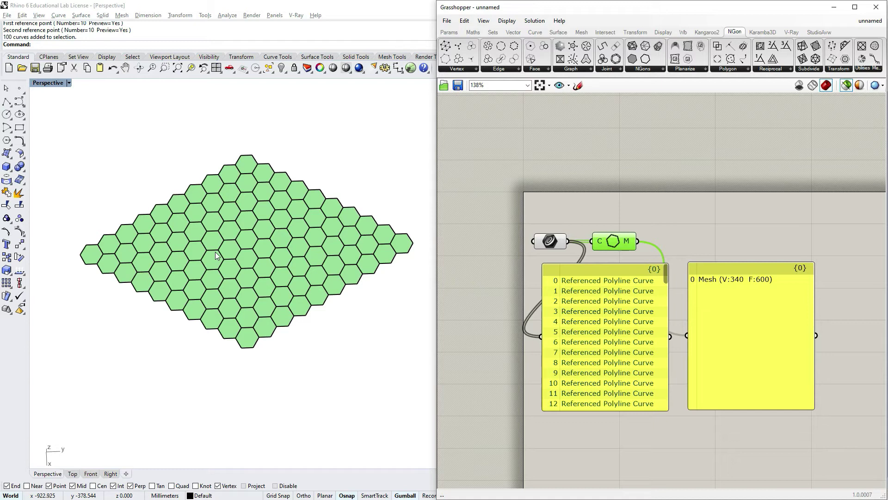
Place a Mesh Plane component above the panels and connect its M output to a copied panel for comparison.
left_click(581, 32)
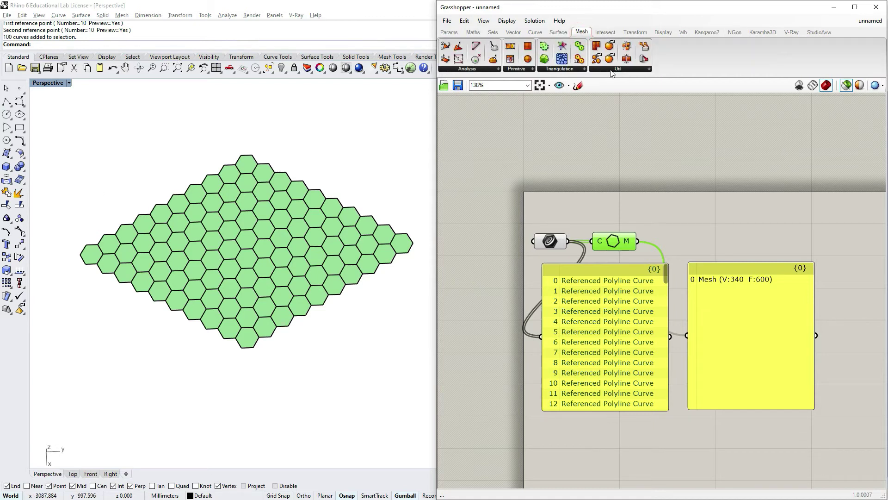
left_click_drag(528, 48, 714, 194)
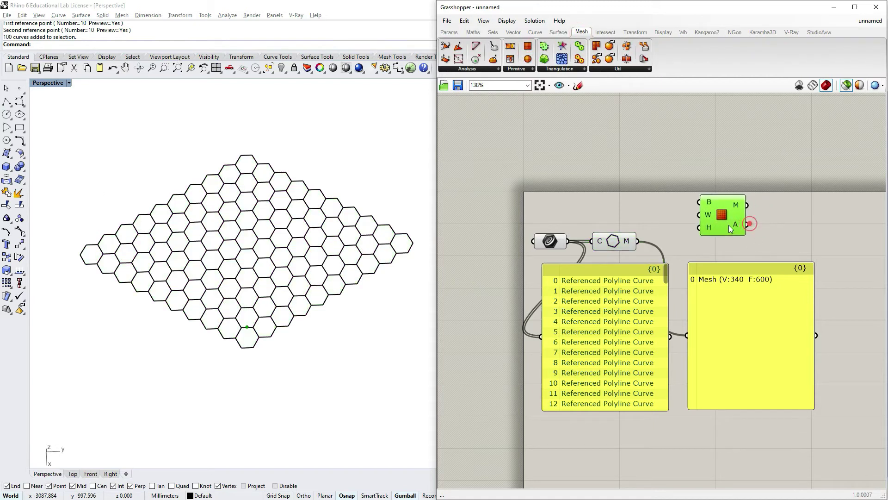
left_click_drag(729, 282, 806, 143, "alt")
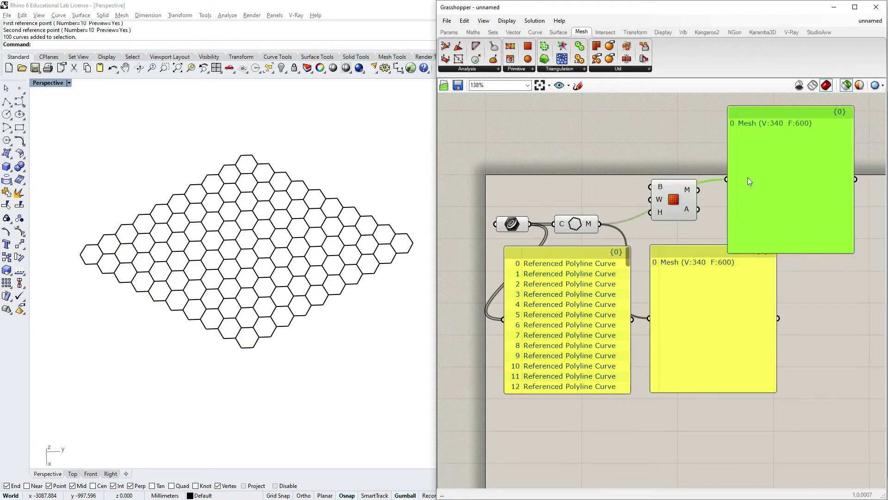
left_click_drag(727, 179, 699, 189)
right_click_drag(720, 239, 723, 256)
mouse_move(771, 197)
left_mouse_down()
mouse_move(765, 210)
mouse_move(757, 204)
left_mouse_up()
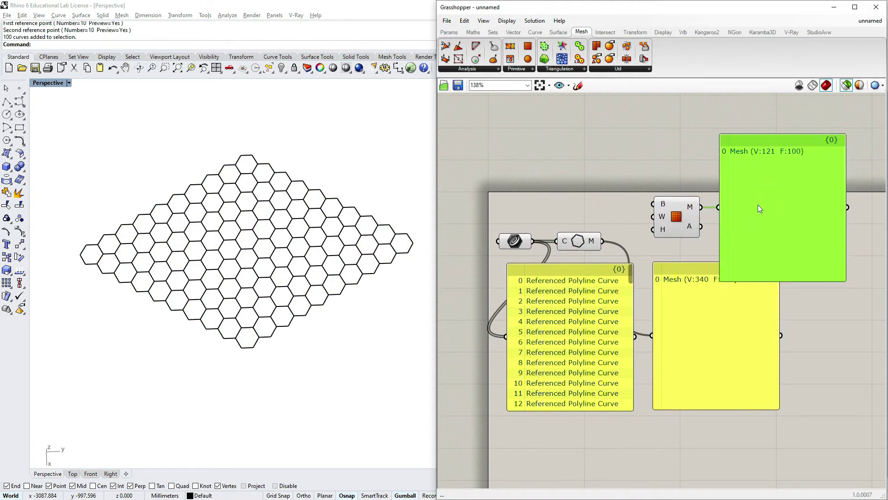
left_click_drag(682, 209, 689, 209)
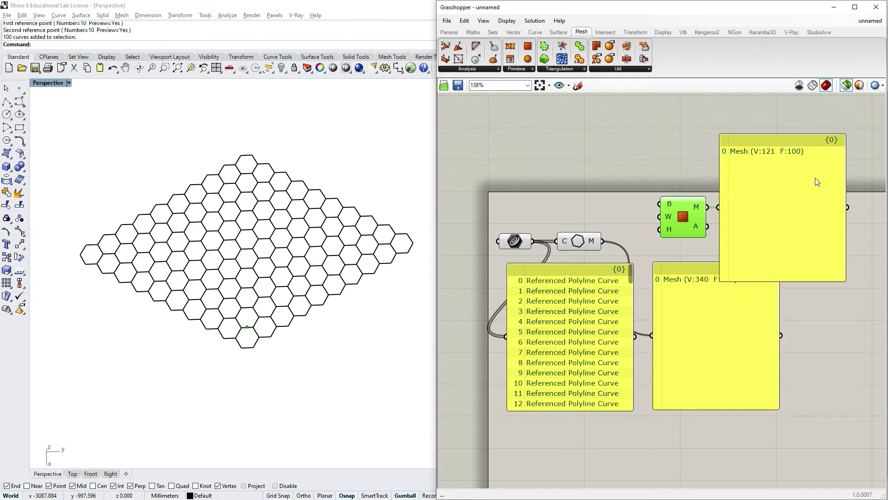
Delete the Mesh Plane component and its panel, and return to the NGon components.
left_click(580, 245)
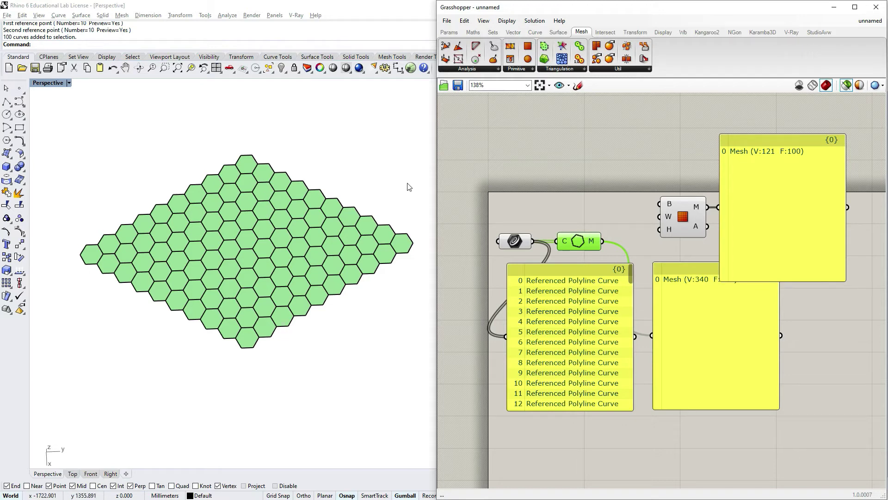
left_click_drag(666, 103, 849, 283)
key("Delete")
left_click(734, 32)
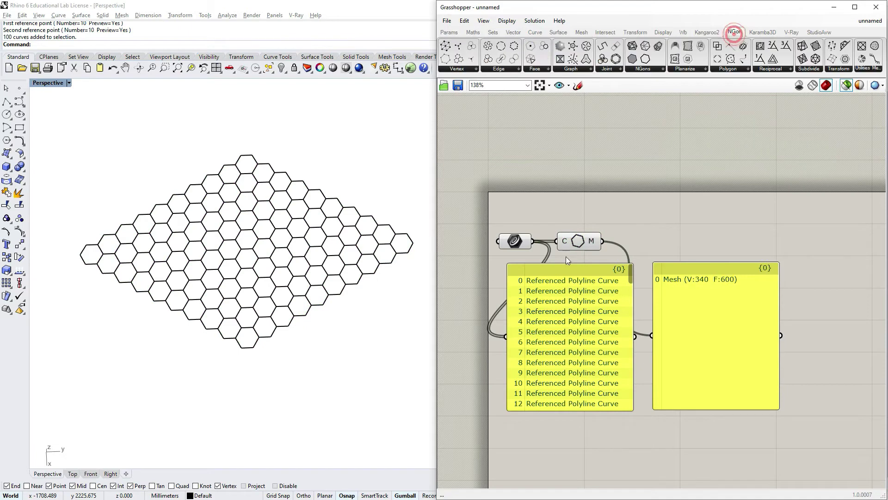
Select From Polylines for preview and hide all the hexagon curves in Rhino so only the mesh shows.
left_click(578, 241)
left_click_drag(412, 109, 69, 393)
key("Return")
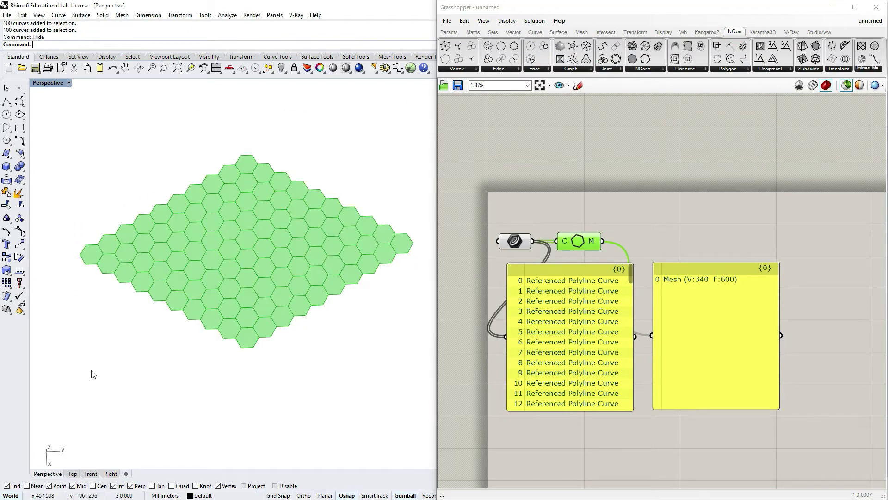
right_click_drag(233, 360, 249, 287)
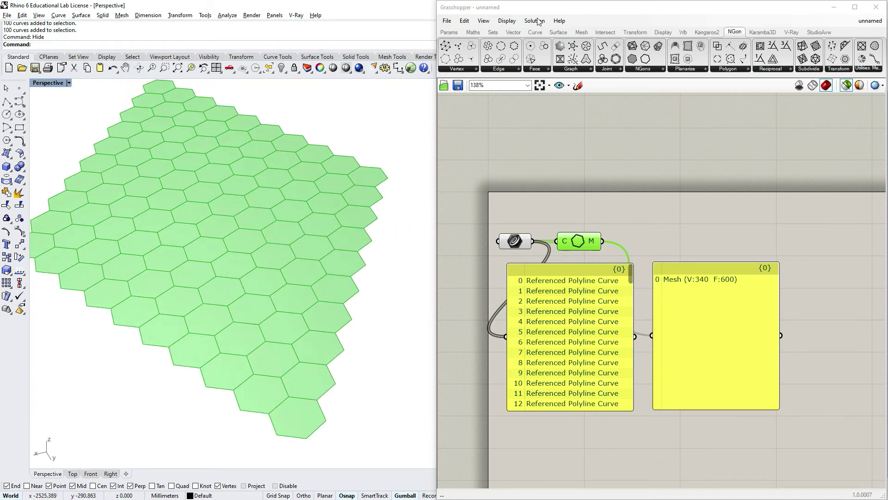
Turn Preview Mesh Edges off, inspect the mesh without edges, and turn the option back on.
left_click(509, 20)
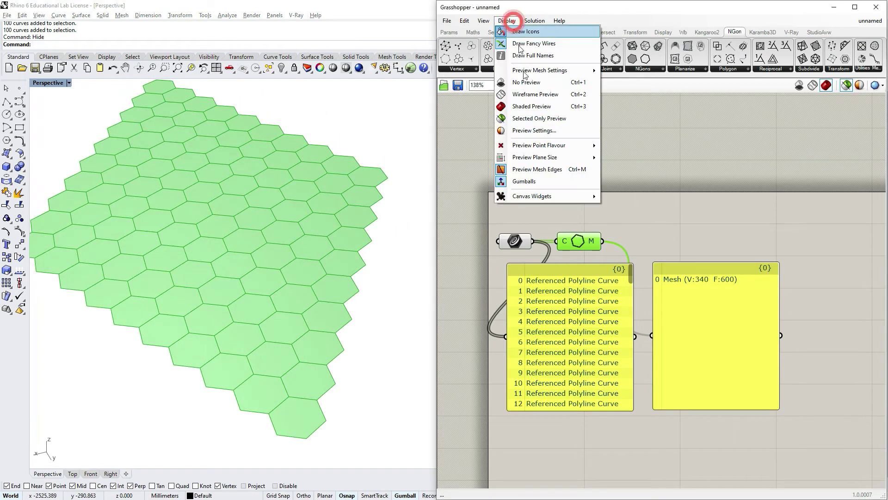
left_click(551, 169)
mouse_move(419, 218)
right_mouse_down()
mouse_move(393, 239)
mouse_move(370, 222)
mouse_move(367, 248)
right_mouse_up()
left_click(507, 20)
left_click(555, 169)
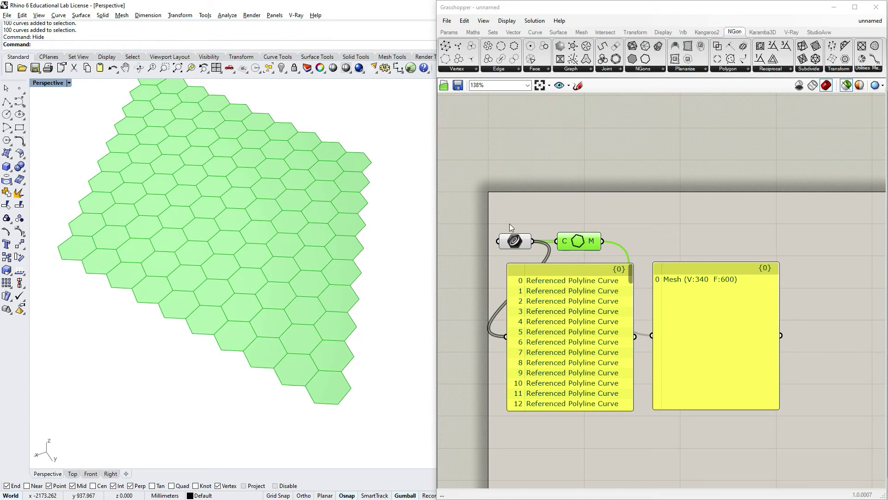
Place an NGons Clear component beside From Polylines and connect the M output of From Polylines to it.
left_click(643, 68)
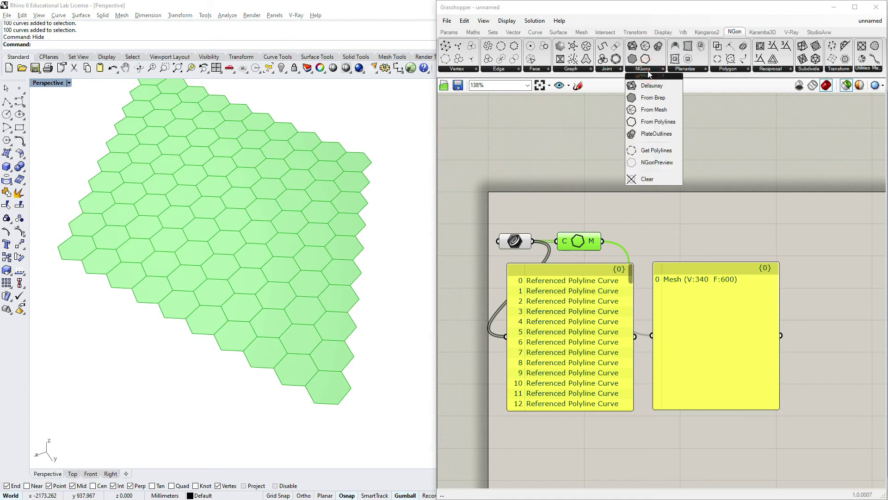
left_click(655, 179)
left_click(645, 230)
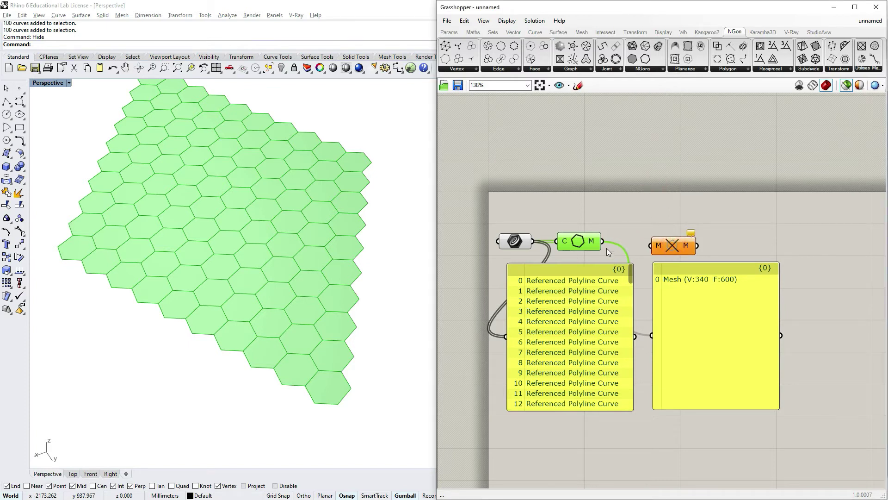
left_click_drag(602, 241, 651, 241)
right_click_drag(231, 305, 281, 307)
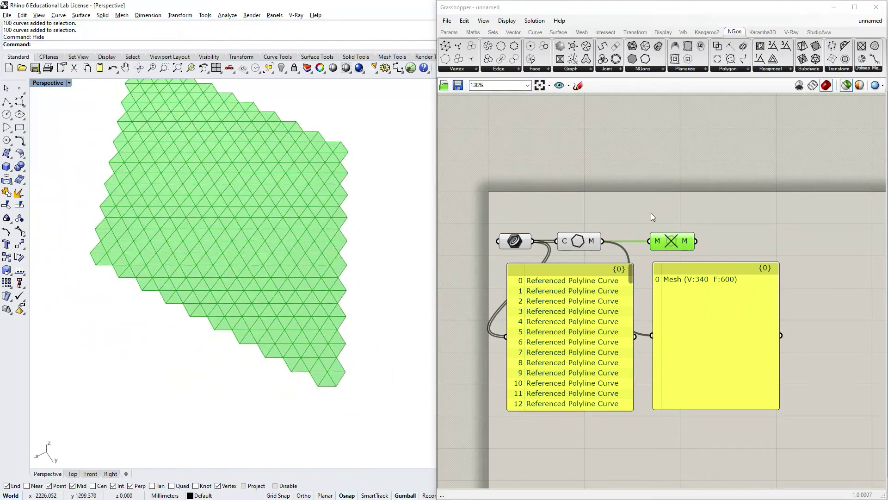
Compare the NGon mesh from From Polylines with the output of Clear by previewing each in turn.
left_click(577, 241)
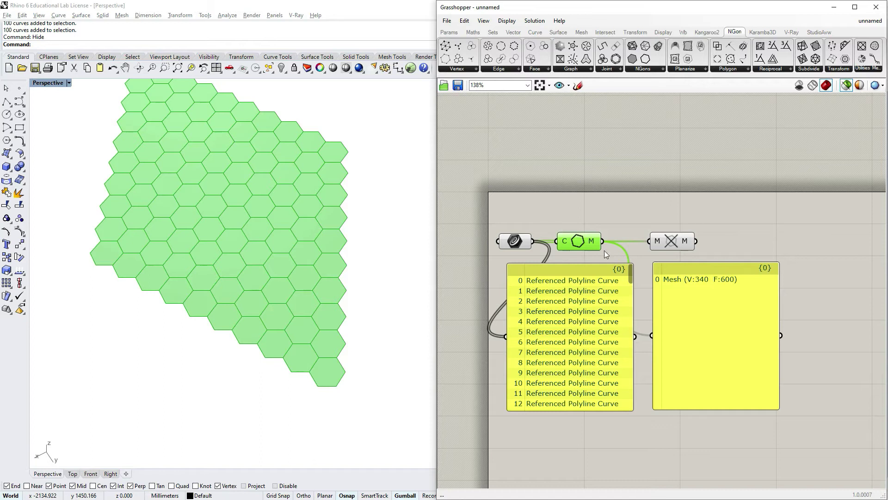
right_click_drag(198, 274, 185, 273)
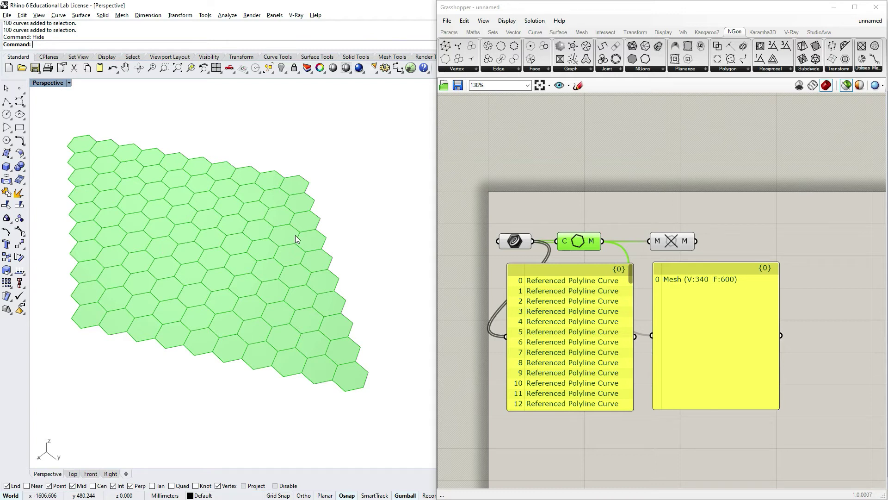
left_click(679, 243)
right_click_drag(217, 279, 245, 333)
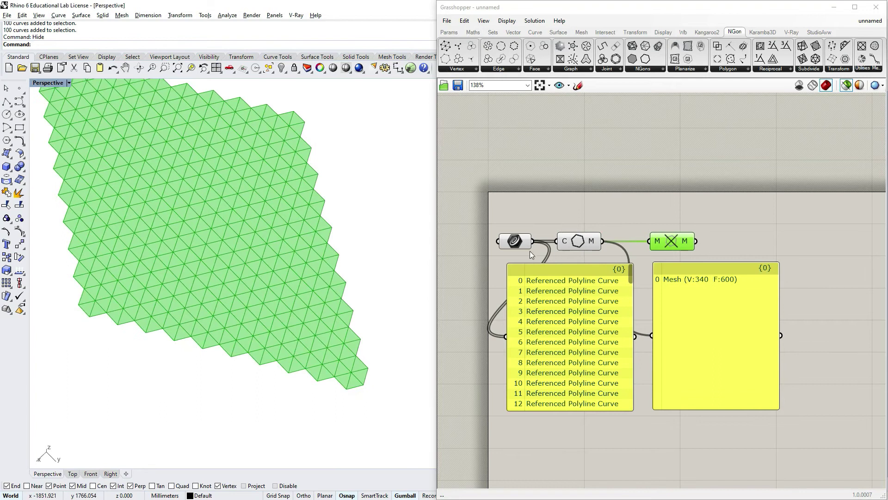
Add the Curve parameter to the selection to examine the hexagon outlines over the triangulated mesh.
left_click(515, 241, "shift")
scroll(352, 335, "up", 5)
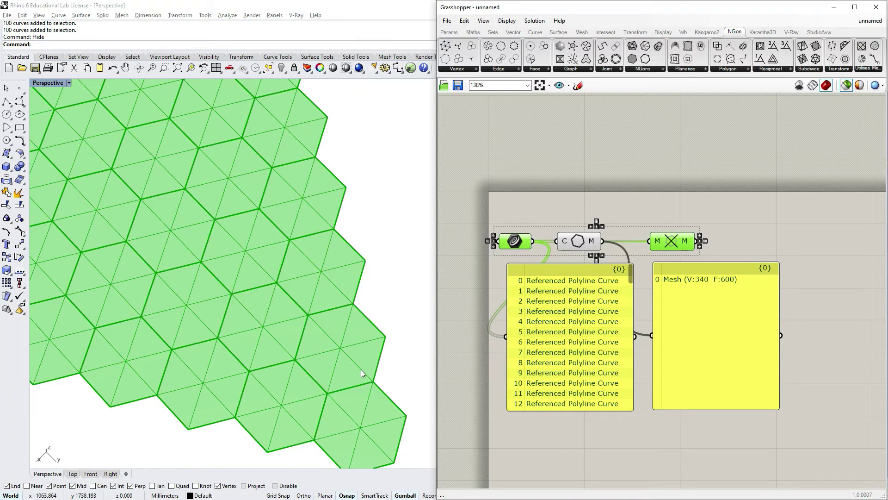
scroll(360, 369, "down", 2)
Turn off Min Triangulation on From Polylines and inspect how the hexagons are triangulated.
right_click(579, 243)
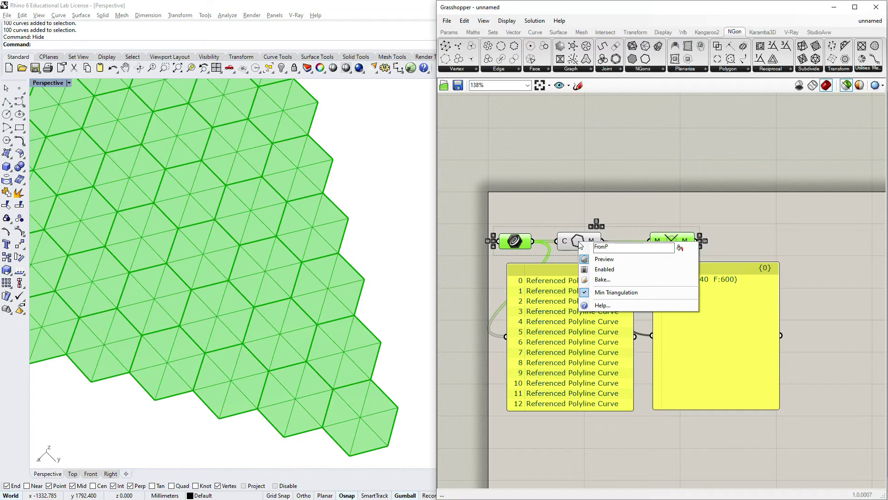
left_click(617, 293)
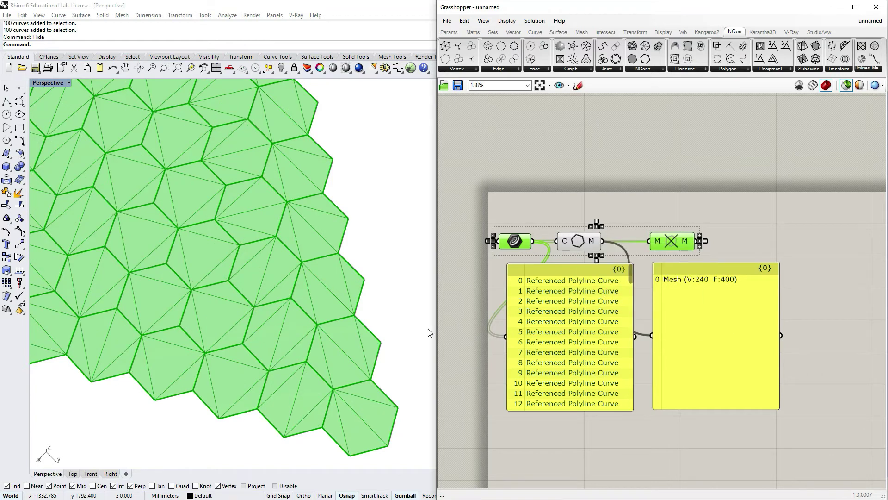
scroll(390, 359, "up", 4)
scroll(390, 359, "up", 1)
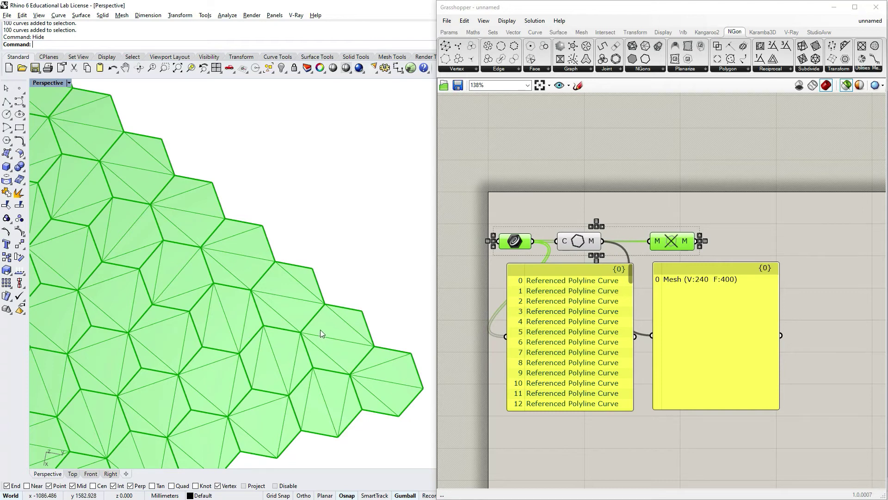
scroll(337, 333, "down", 3)
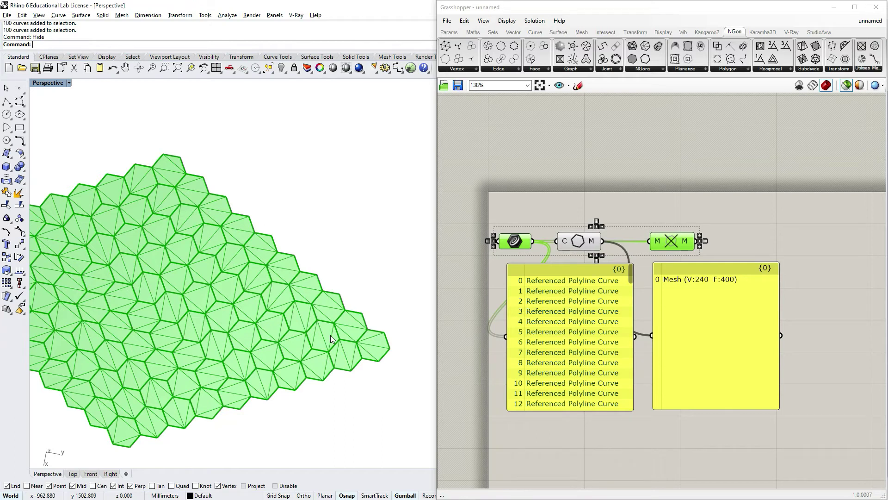
Turn Min Triangulation back on for From Polylines and inspect the mesh from another angle.
right_click(583, 241)
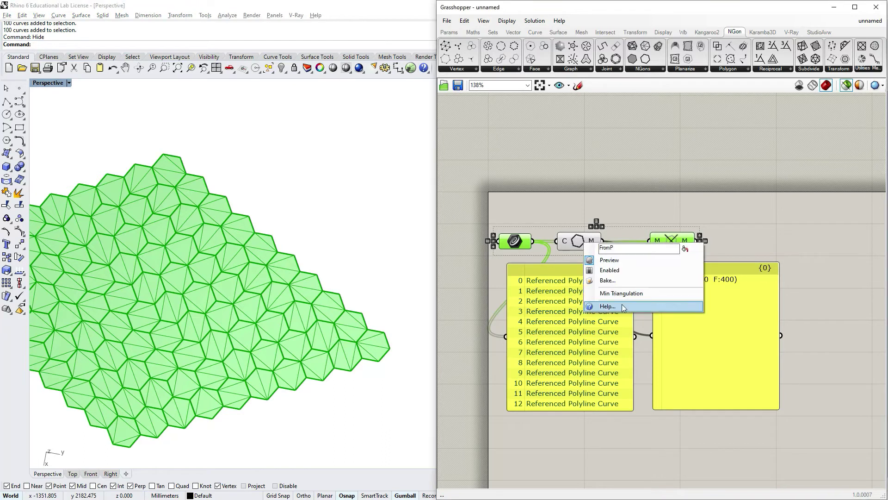
left_click(616, 293)
right_click_drag(324, 301, 285, 310)
scroll(284, 310, "down", 5)
scroll(222, 296, "up", 5)
right_click_drag(264, 277, 242, 275)
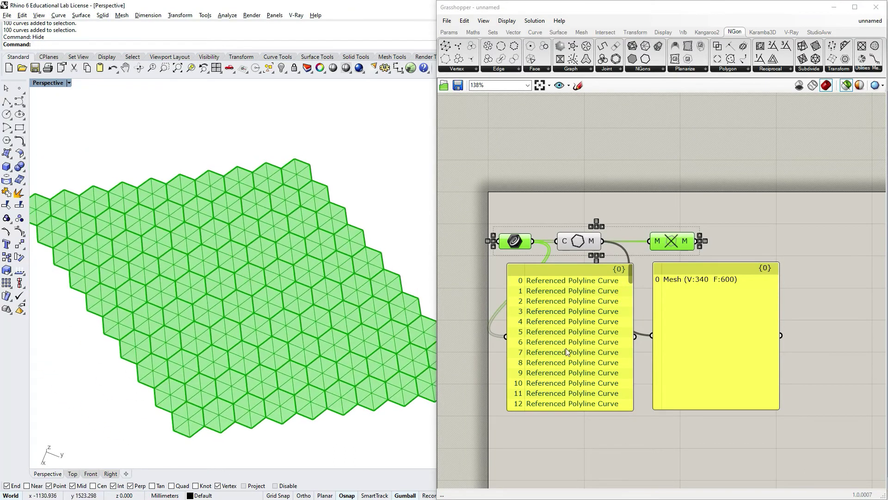
Place an NGonPreview component above Clear and move the existing components and panels down to make room.
left_click(650, 70)
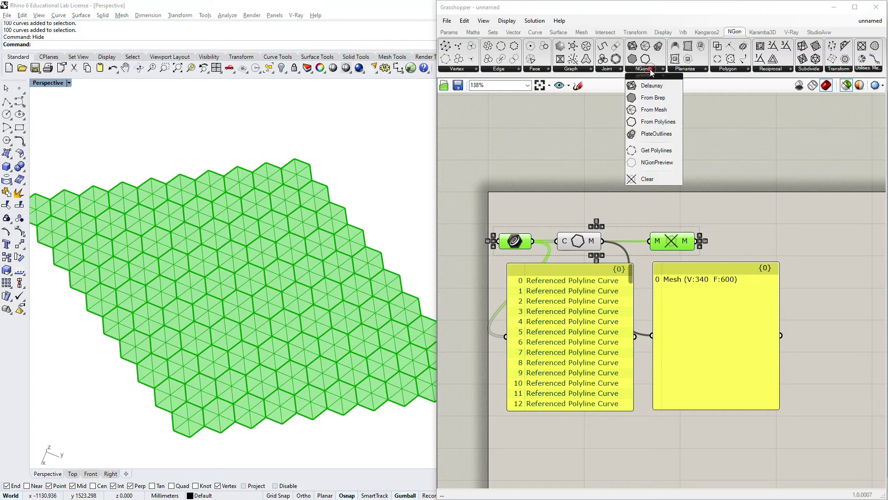
left_click(662, 166)
left_click(678, 207)
left_click_drag(780, 151, 519, 397)
left_click_drag(720, 338, 718, 412)
left_click(778, 224)
Turn off selected-only preview and connect the M output of From Polylines to the M input of NGonPreview.
left_click(846, 85)
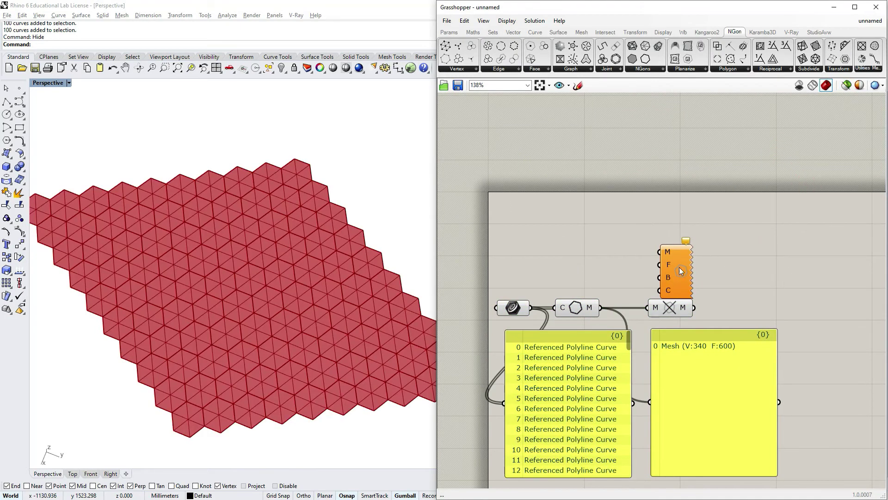
left_click_drag(680, 270, 653, 235)
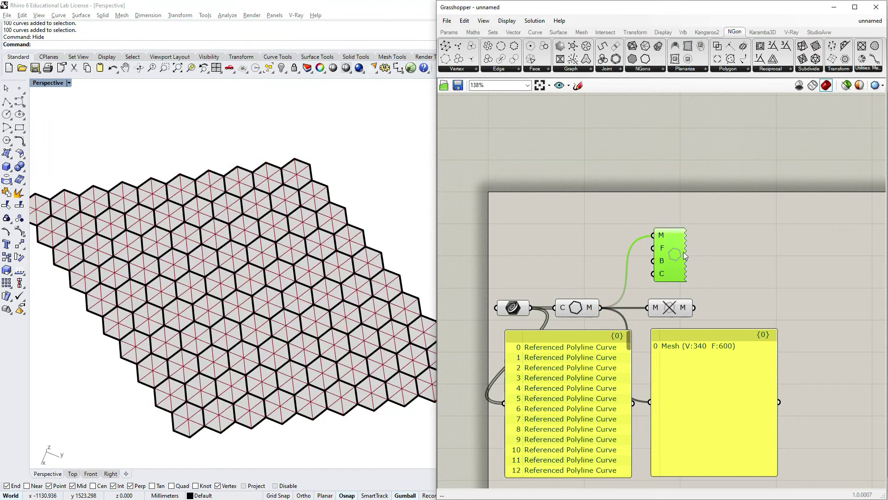
left_click(734, 267)
Disable the preview of the Curve, From Polylines and Clear components so only NGonPreview displays the mesh.
left_click_drag(704, 291, 487, 320)
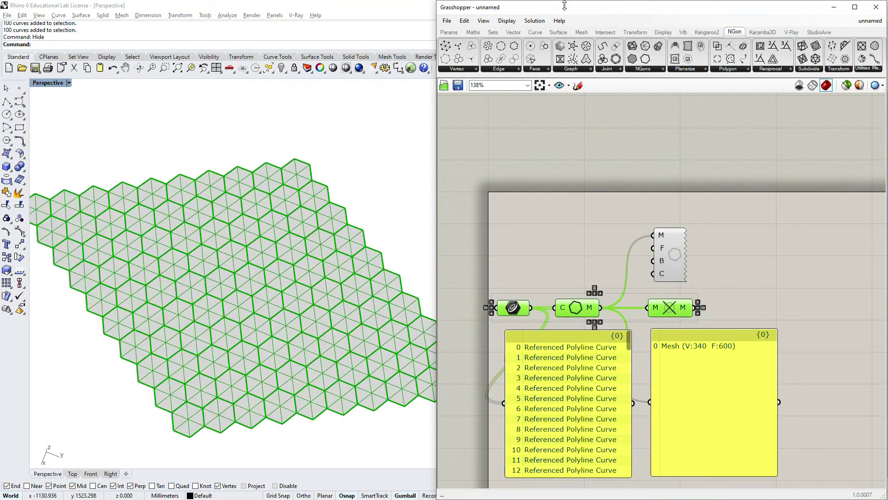
left_click(535, 21)
left_click(581, 167)
right_click_drag(159, 303, 134, 273)
scroll(200, 304, "down", 6)
right_click_drag(201, 303, 311, 359)
scroll(346, 315, "down", 4)
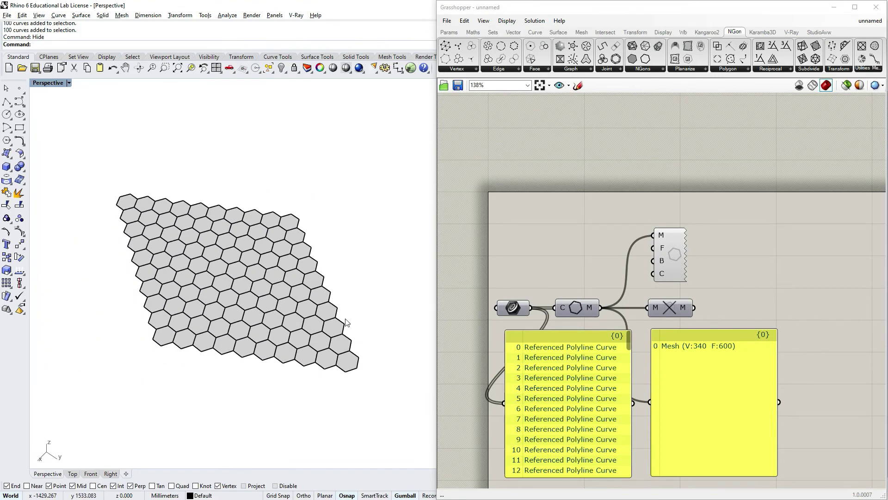
scroll(273, 300, "up", 2)
Add a Colour Swatch connected to the F input of NGonPreview, and a copy of it for the B input.
double_click(557, 278)
type("swatch")
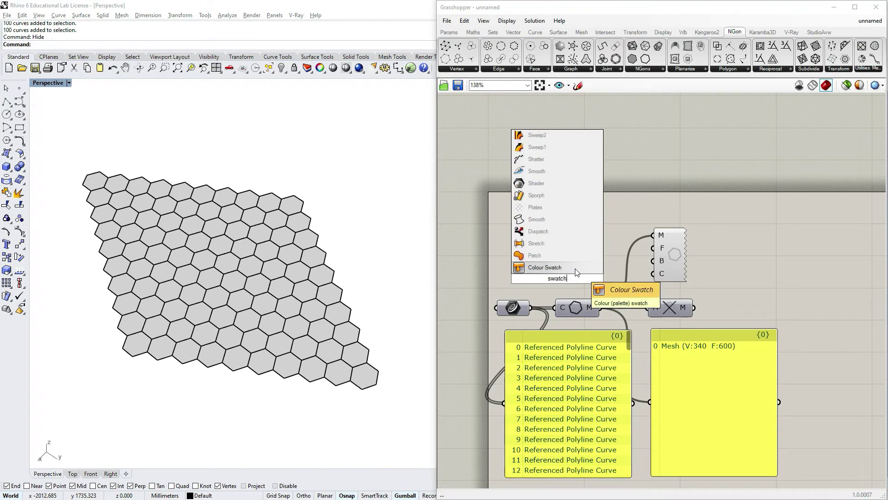
key("Return")
left_click_drag(553, 281, 652, 248)
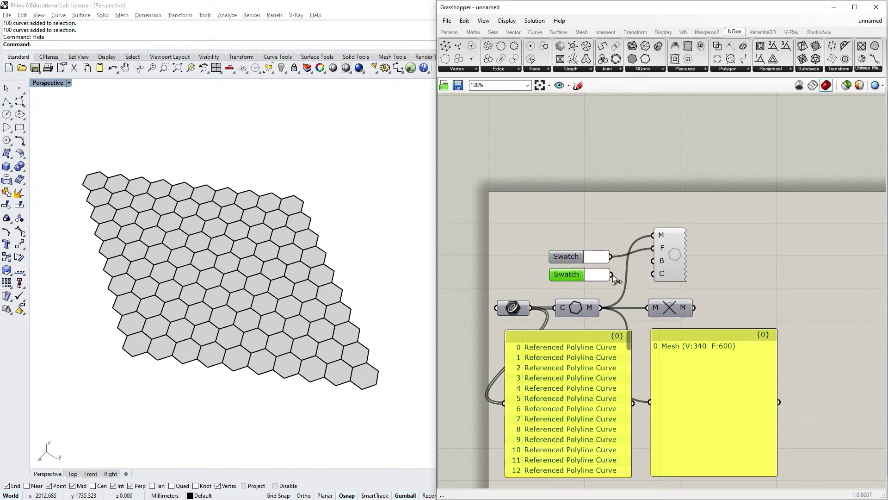
Set the F swatch to magenta (R 253, G 4, B 255) and the B swatch to cyan (R 25, G 255, B 255).
left_click(596, 256)
left_click(627, 264)
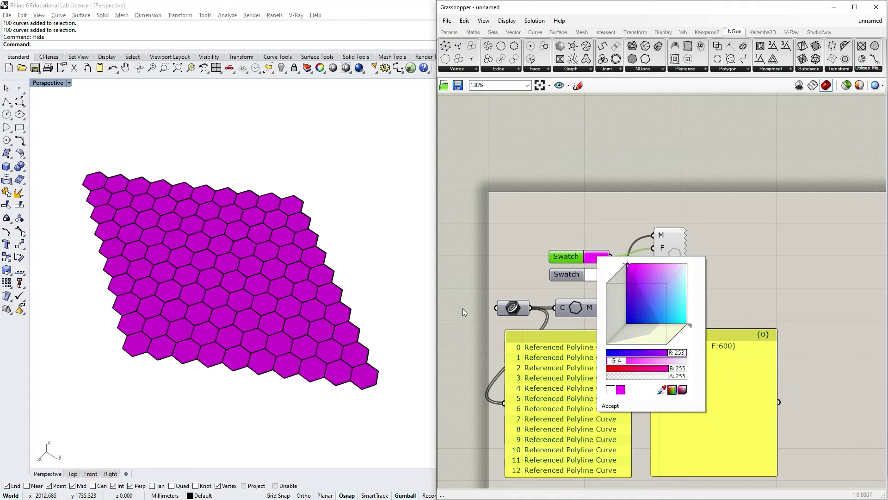
right_click_drag(351, 287, 277, 152)
left_click(605, 271)
left_click_drag(651, 303, 708, 332)
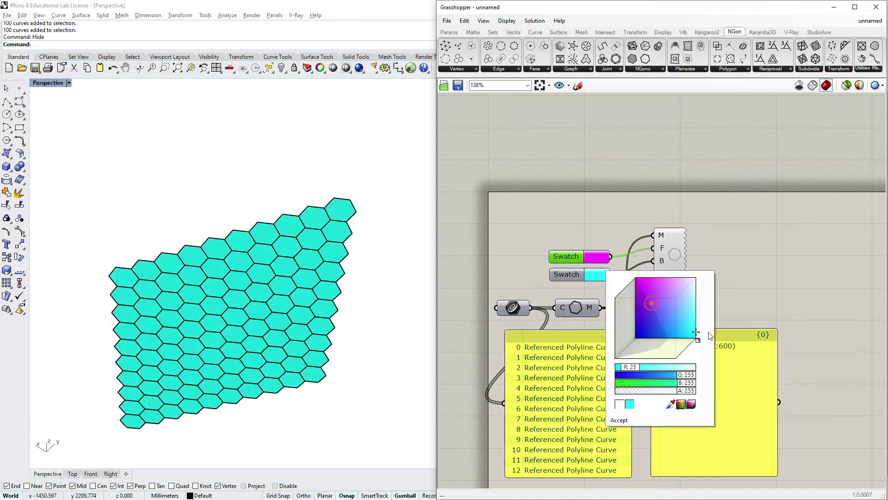
Copy the cyan swatch and connect the copy to the C input of NGonPreview.
right_click_drag(262, 210, 306, 337)
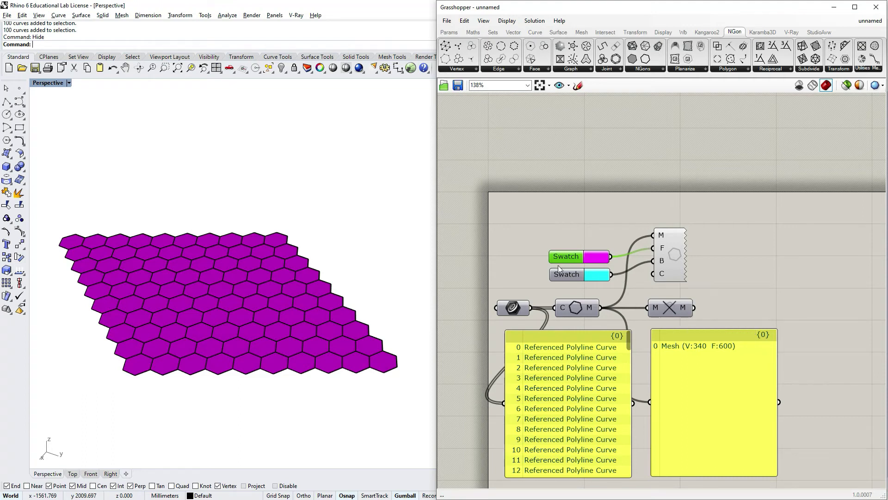
left_click_drag(561, 260, 562, 229)
left_click_drag(563, 281, 653, 274)
right_click_drag(394, 282, 403, 309)
scroll(280, 263, "up", 2)
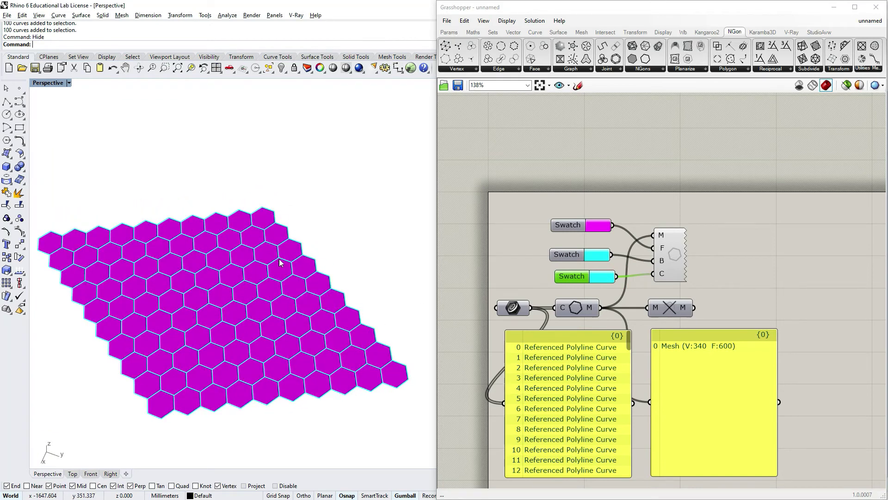
Add a Mesh parameter fed by the M output of From Polylines and disable the NGonPreview preview.
left_click(573, 309)
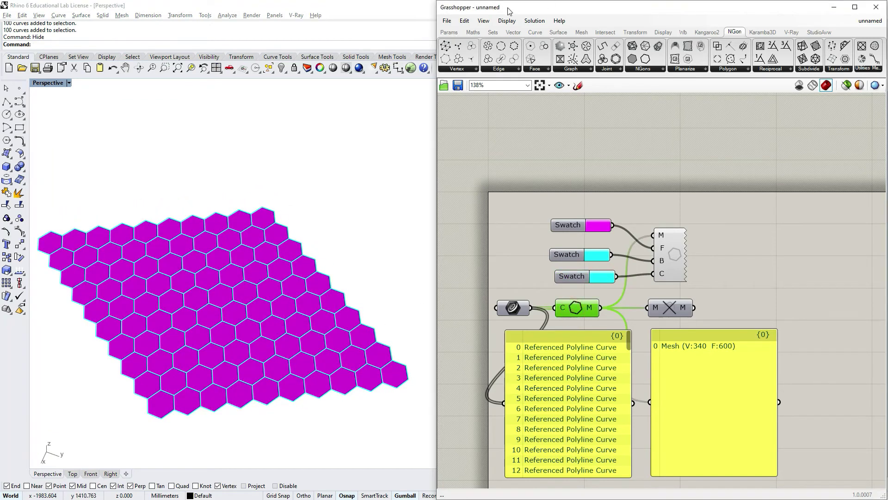
left_click(457, 34)
left_click_drag(517, 45, 678, 291)
left_click_drag(677, 259, 676, 225)
left_click_drag(600, 308, 660, 291)
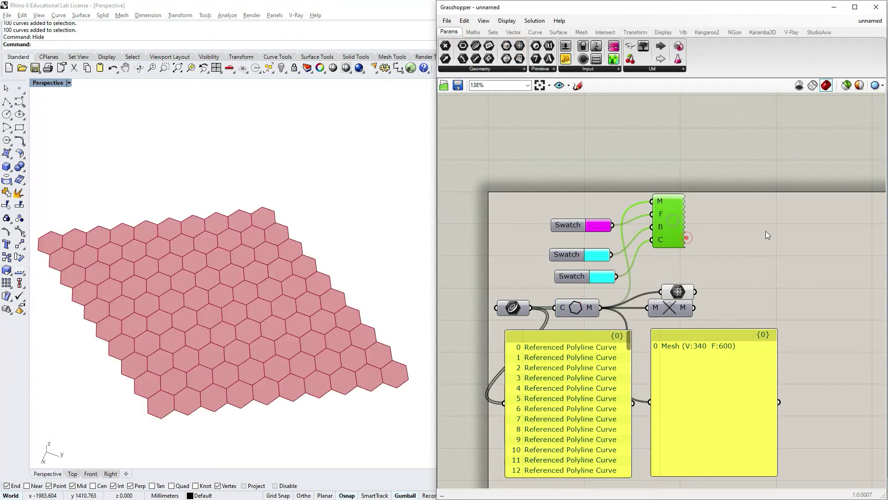
left_click(783, 229)
Move the Mesh parameter clear of the Clear component and bring the B swatch closer to the F swatch.
right_click_drag(263, 270, 260, 316)
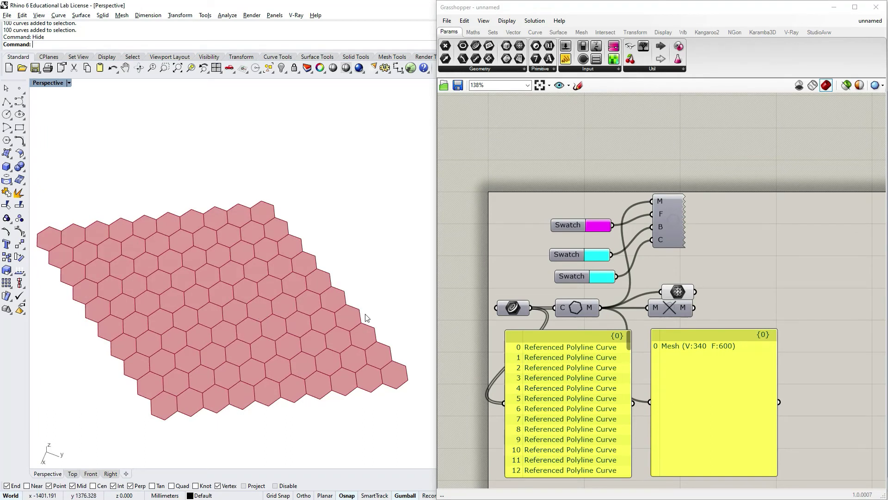
left_click_drag(682, 294, 682, 288)
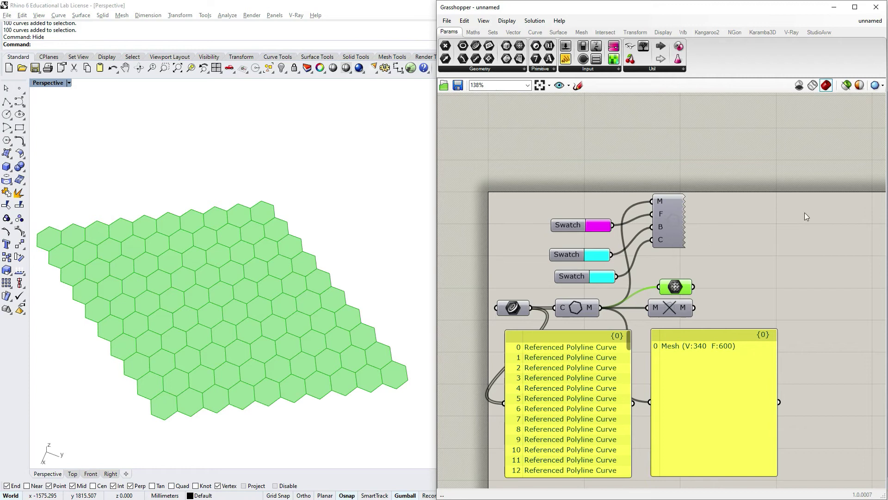
left_click_drag(747, 165, 544, 294)
left_click(790, 263)
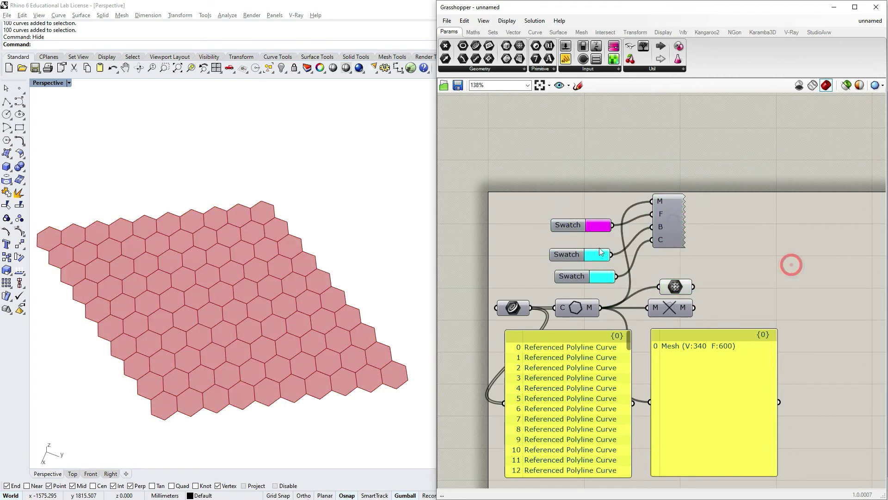
left_click_drag(567, 257, 571, 245)
Set the C swatch to black (R 0, G 0, B 0).
left_click(601, 276)
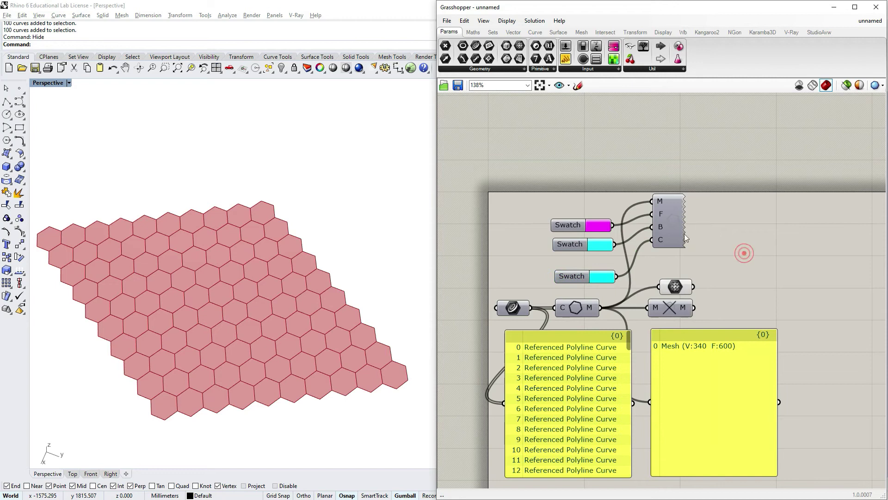
left_click(601, 276)
left_click(634, 291)
left_click_drag(622, 279, 617, 278)
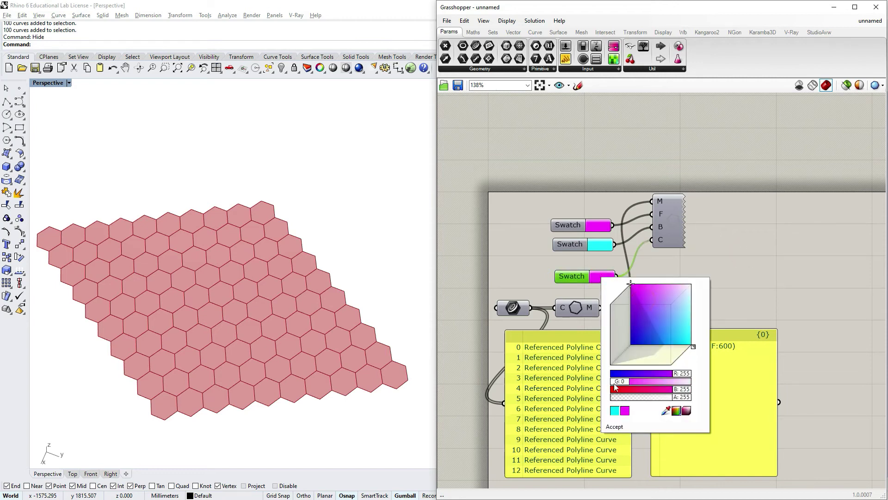
left_click_drag(677, 373, 606, 371)
left_click_drag(672, 391, 578, 390)
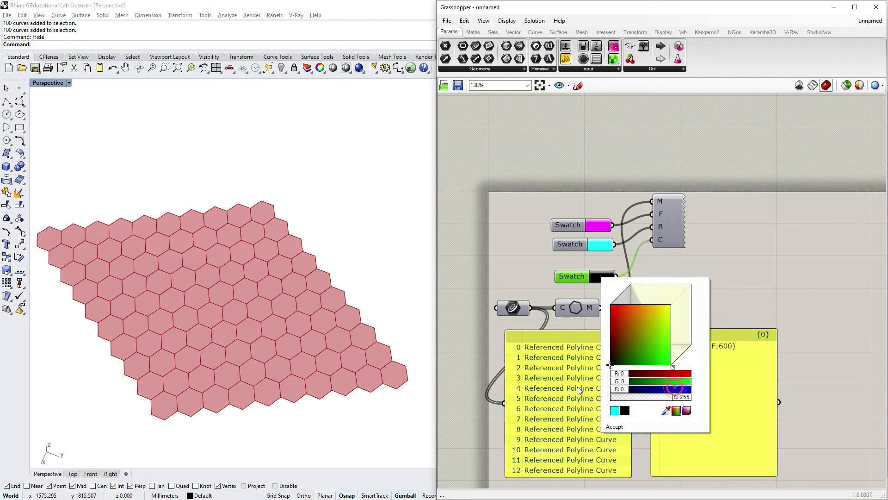
Re-enable the preview of NGonPreview and change its F swatch to white.
right_click(677, 223)
left_click(692, 240)
left_click(725, 219)
left_click(603, 228)
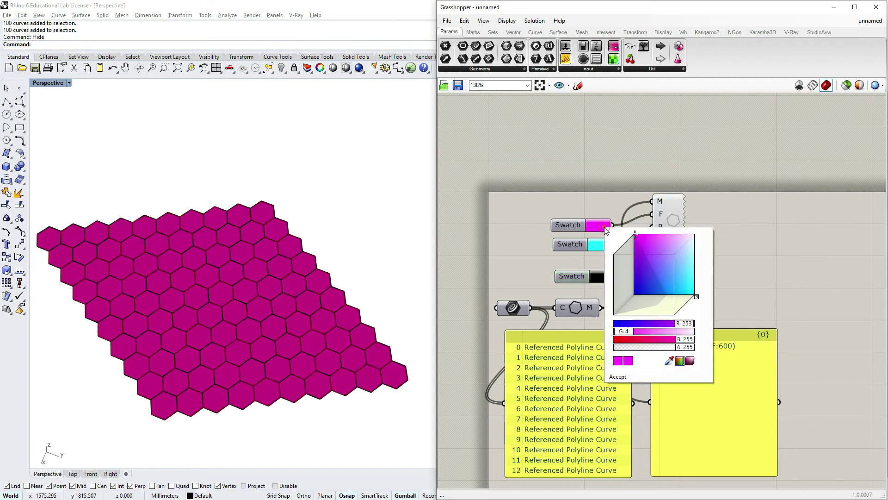
left_click_drag(666, 254, 734, 198)
Disable the Mesh parameter's preview and examine the NGonPreview display of the hexagonal mesh.
left_click(676, 283)
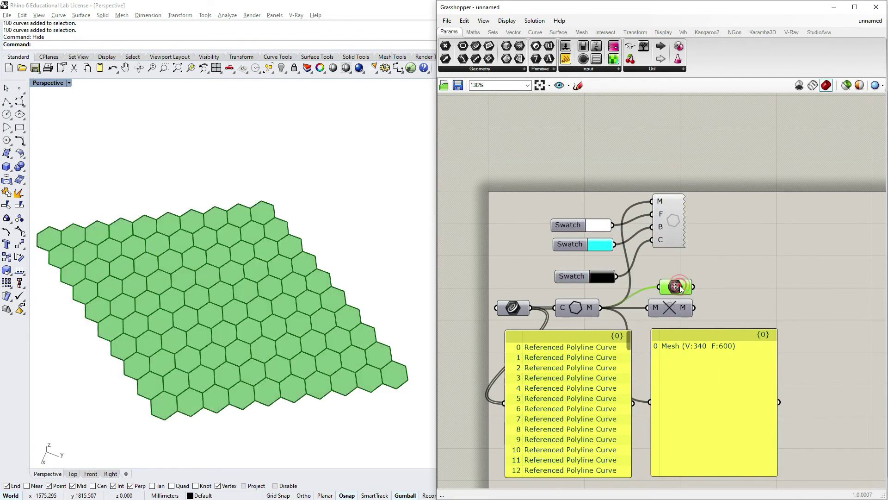
right_click(677, 283)
left_click(694, 300)
left_click(742, 280)
right_click_drag(208, 282, 238, 304)
right_click_drag(675, 240, 686, 216)
left_click_drag(688, 215, 696, 232)
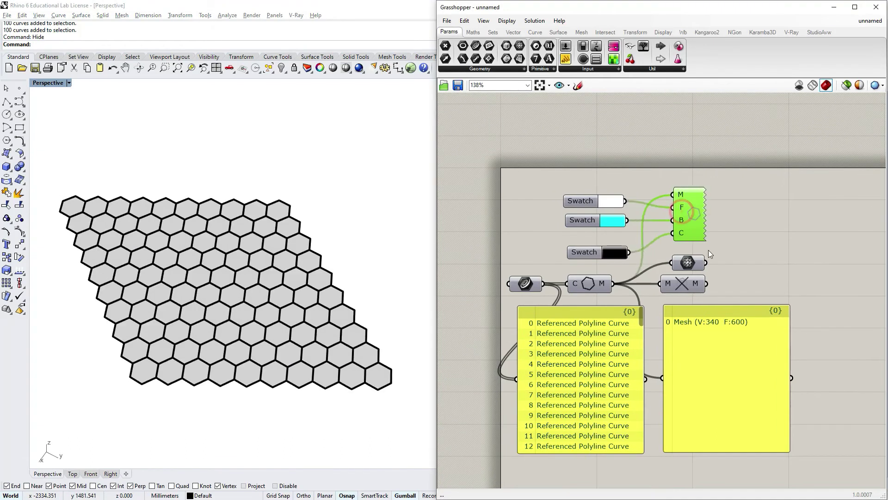
left_click(719, 259)
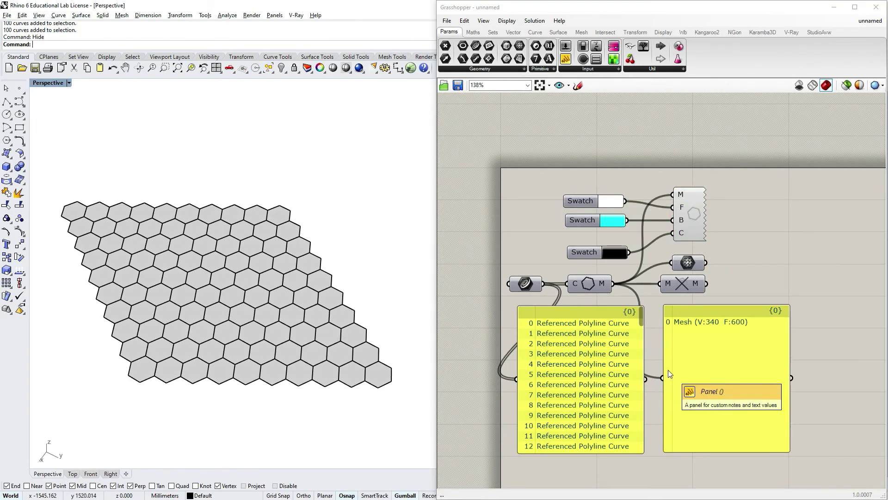
Group all the components of the hexagonal mesh definition, including the swatches and panels.
left_click_drag(854, 167, 482, 474)
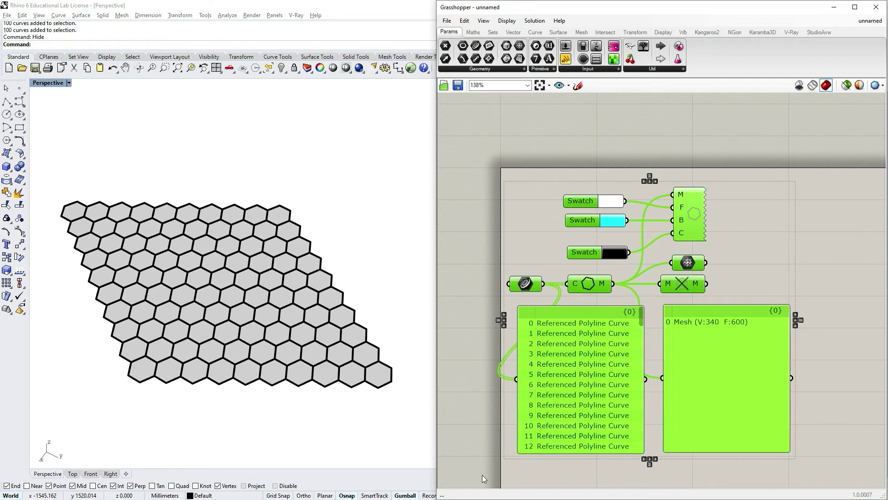
left_click(516, 229)
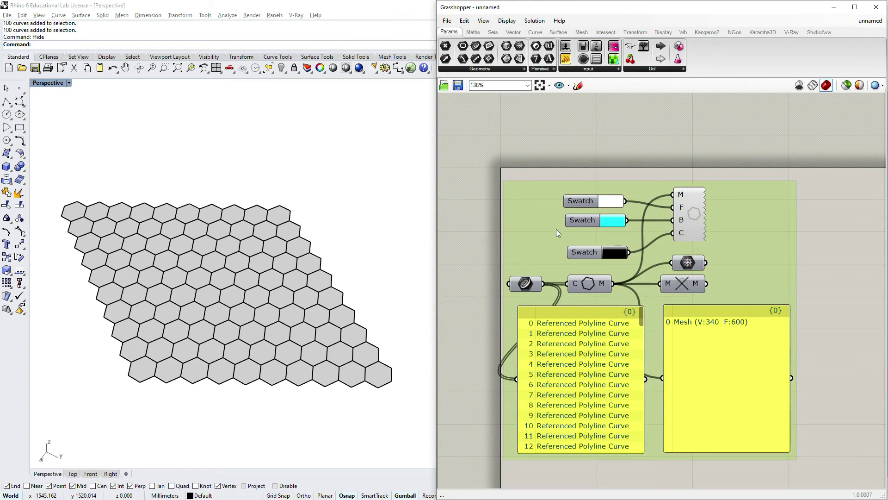
left_click(543, 175)
Name the group "Convertin Closed Polylines to NGon Mesh".
right_click(535, 195)
left_click(572, 198)
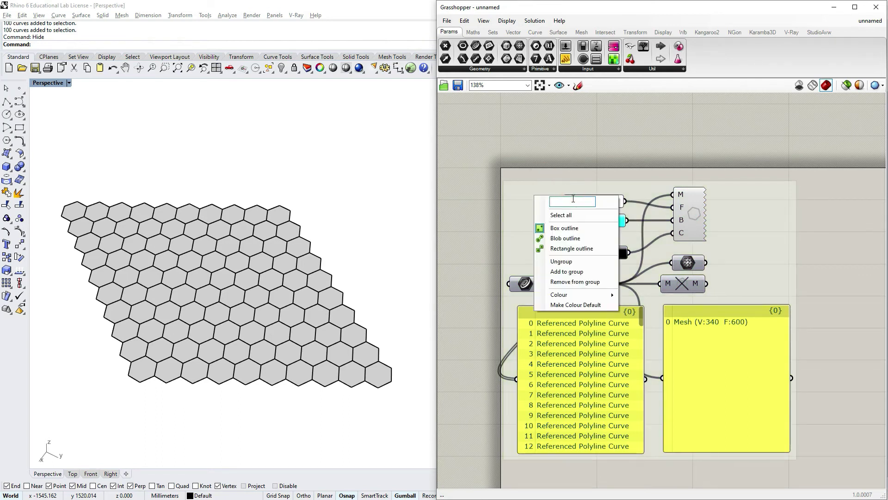
type("Convertin")
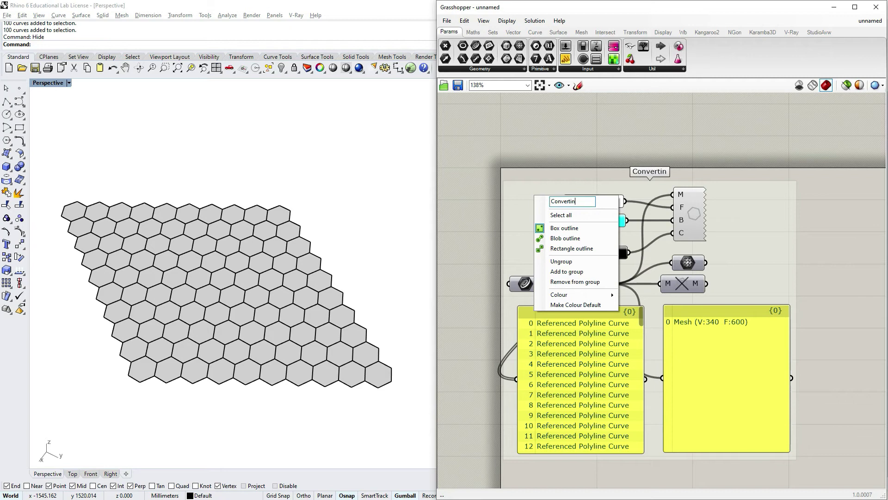
type(" Closed Polzl")
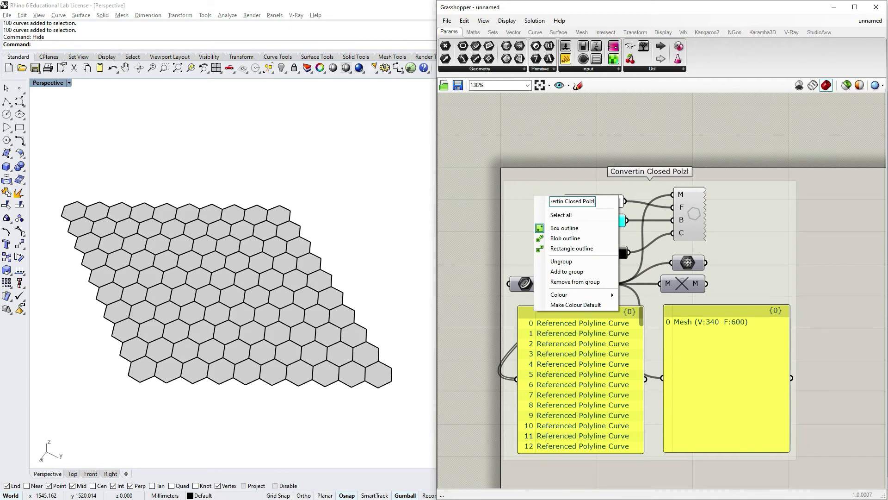
key("BackSpace")
key("BackSpace")
type("y")
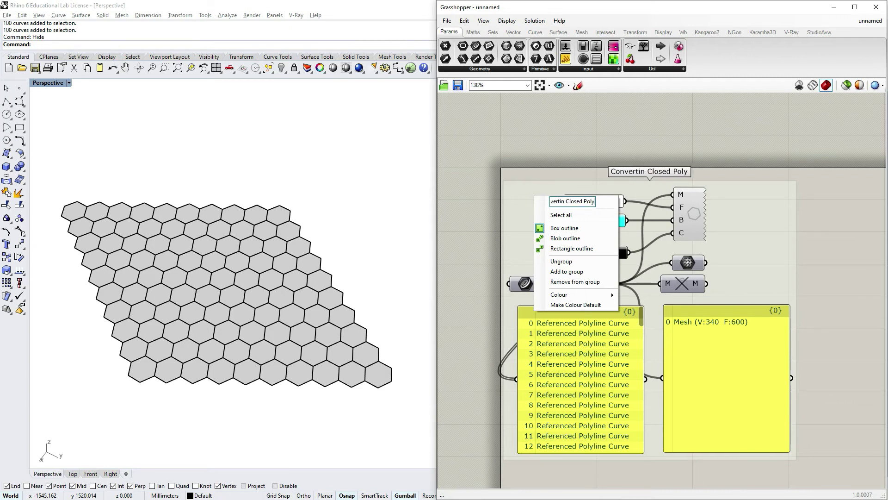
type("lines toMesh")
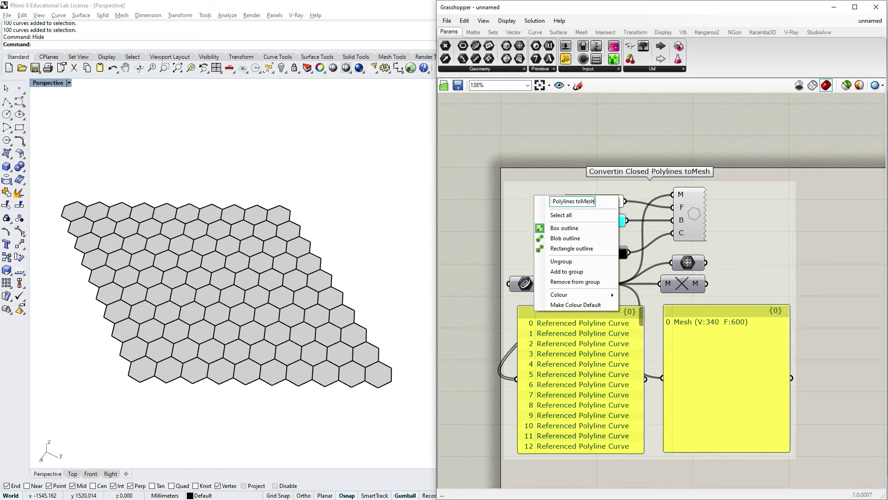
key("BackSpace")
key("BackSpace")
key("BackSpace")
key("BackSpace")
type("NG")
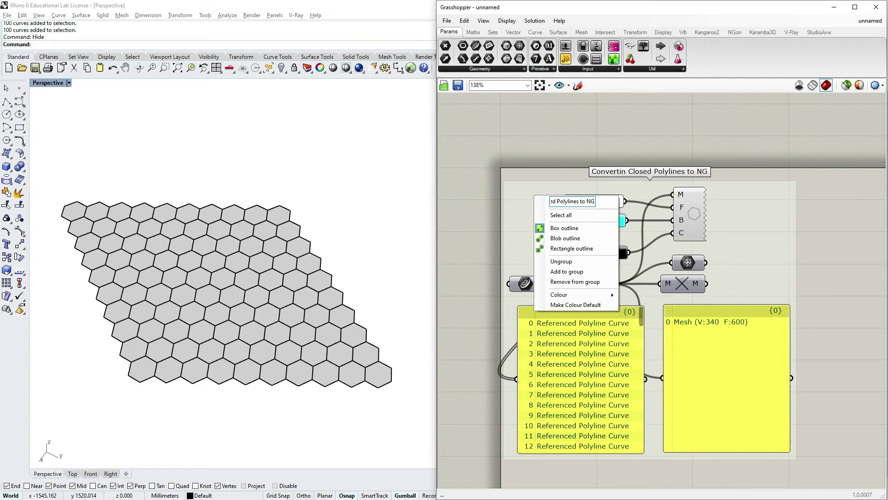
type("on Mesh")
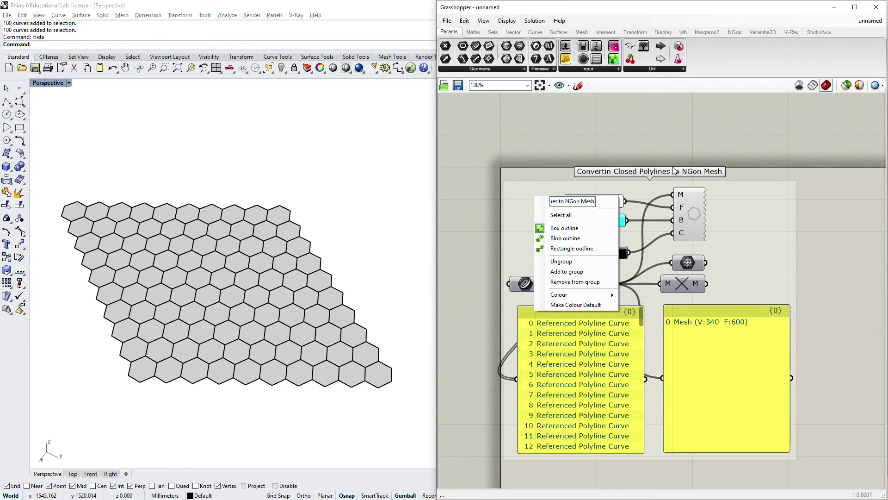
key("Return")
left_click_drag(770, 252, 768, 263)
left_click(796, 303)
Draw a large rectangle in the Rhino Perspective view, beside the hexagonal mesh.
right_click_drag(632, 407, 636, 298)
scroll(637, 298, "down", 3)
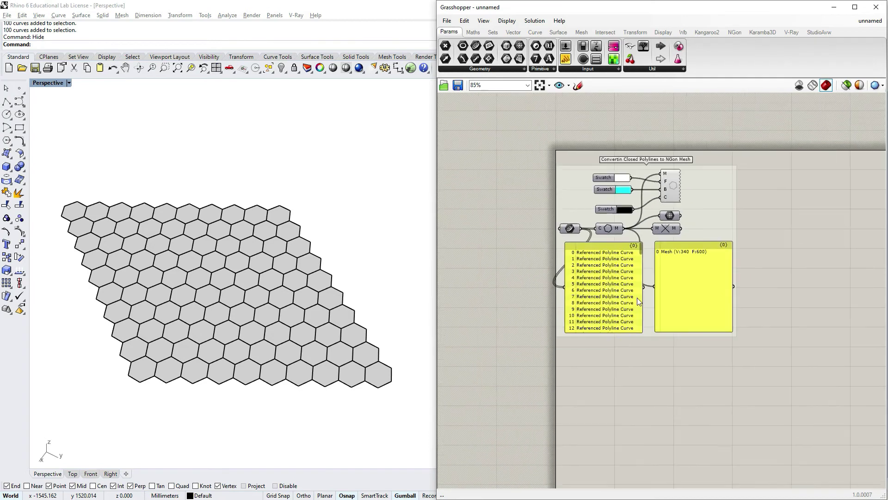
scroll(637, 298, "up", 3)
scroll(54, 121, "down", 2)
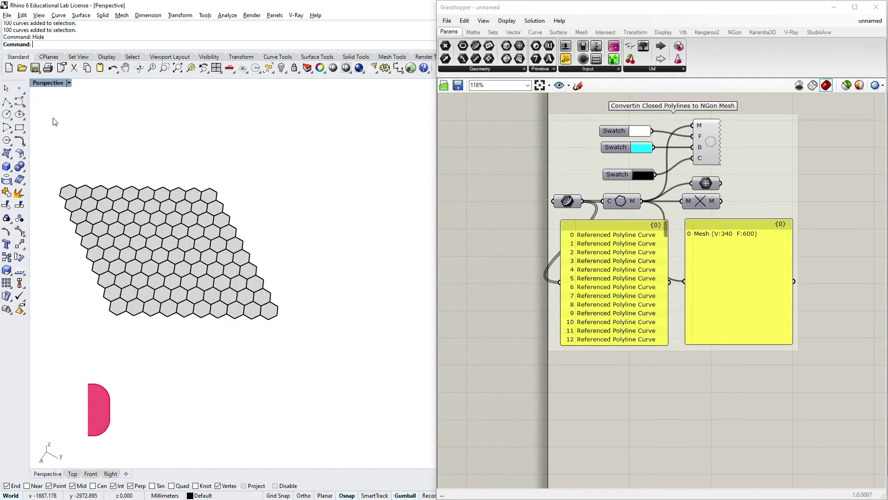
left_click(19, 127)
left_click(316, 212)
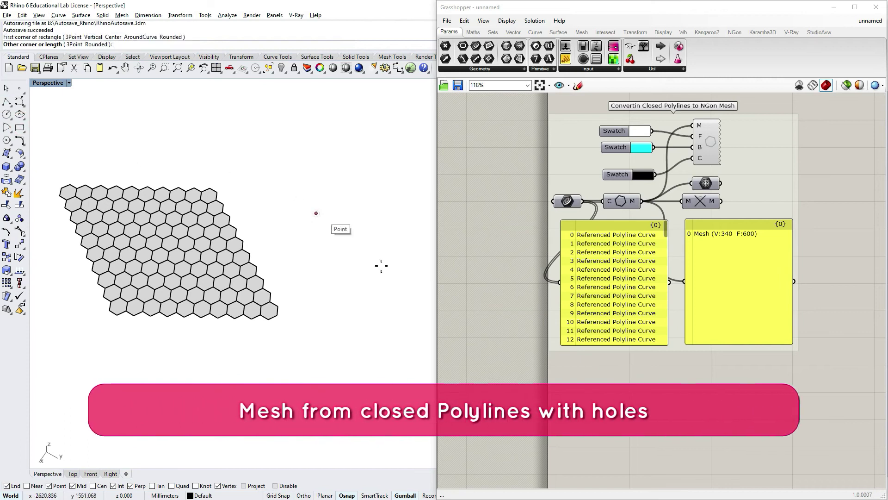
left_click(367, 279)
left_click_drag(372, 272, 401, 267)
left_click(396, 328)
scroll(183, 311, "down", 4)
scroll(286, 281, "up", 4)
Draw a smaller rectangle as a hole inside the large one, near its upper corner.
left_click(18, 128)
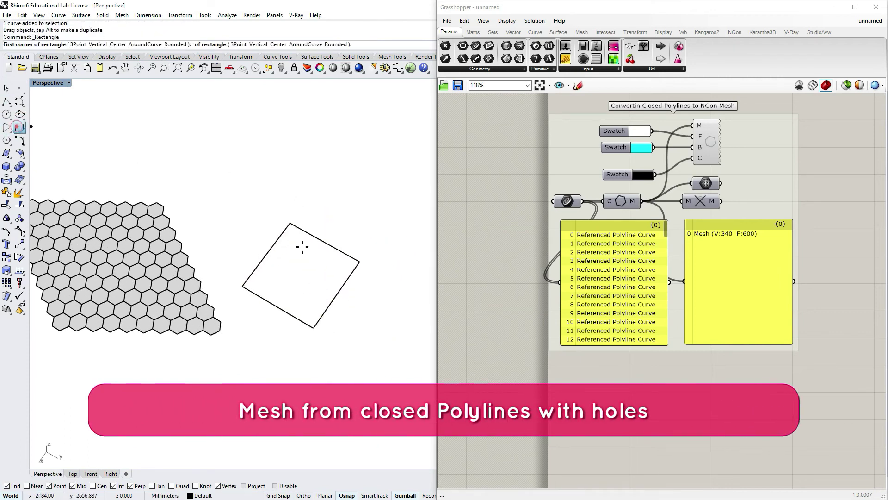
left_click(307, 268)
scroll(313, 276, "up", 2)
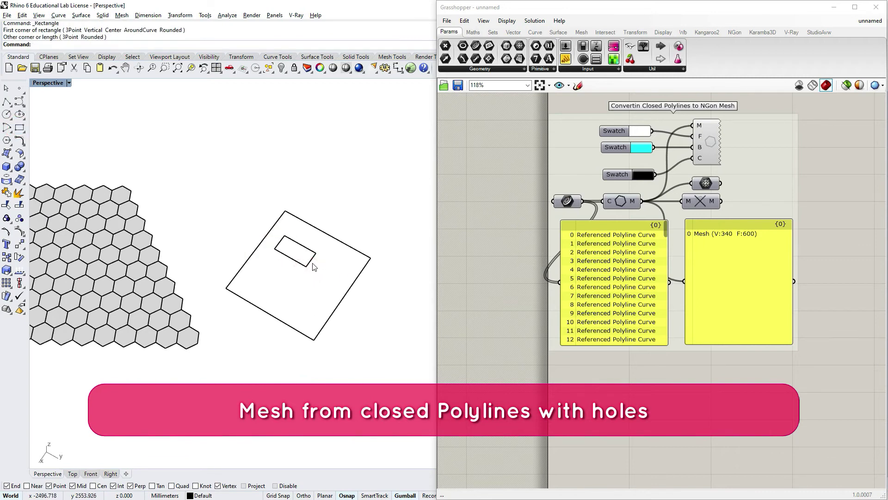
left_click(311, 261)
left_click(290, 300)
left_click(303, 261)
key("Escape")
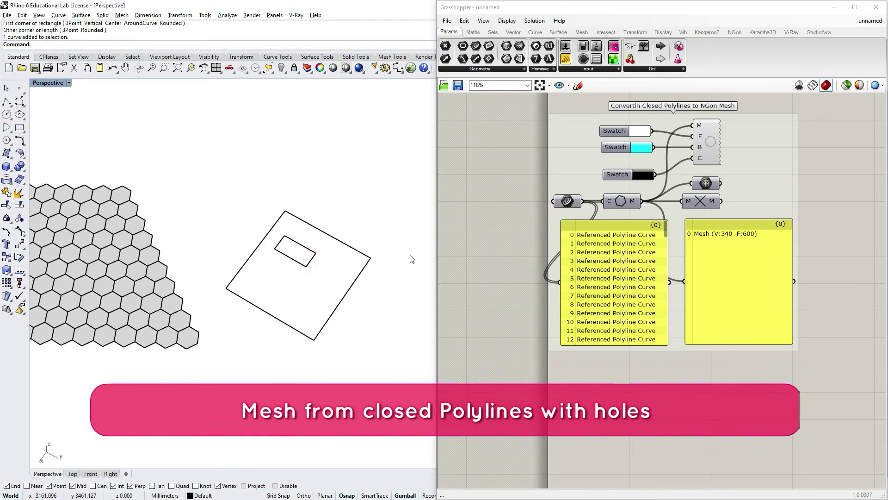
right_click_drag(298, 273, 333, 287)
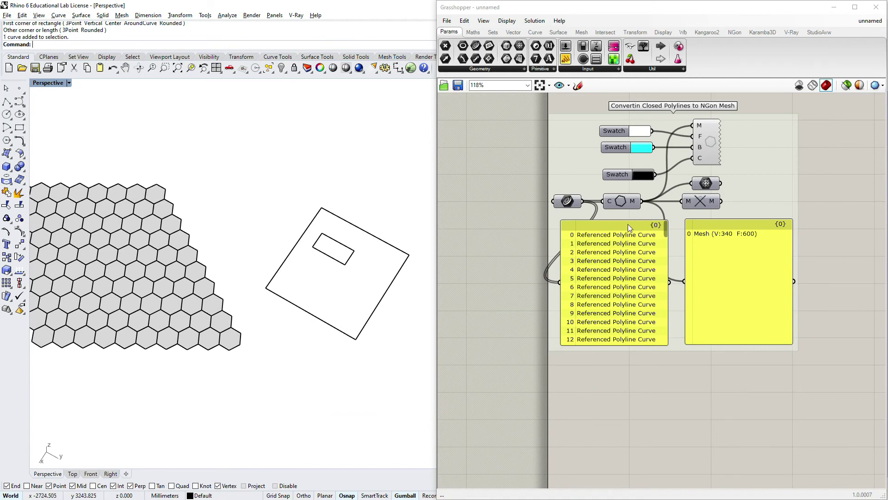
Add an NGon Delaunay component below the group in Grasshopper, with a Curve parameter next to its P input.
left_click(735, 32)
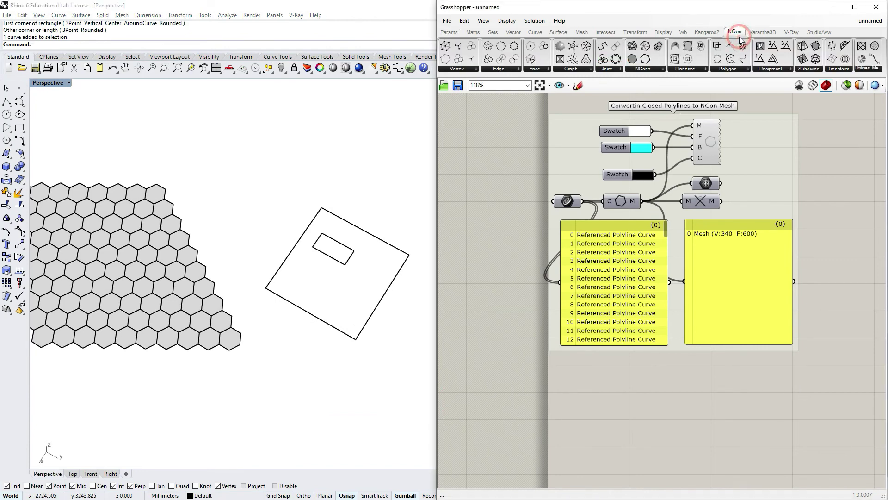
left_click(662, 69)
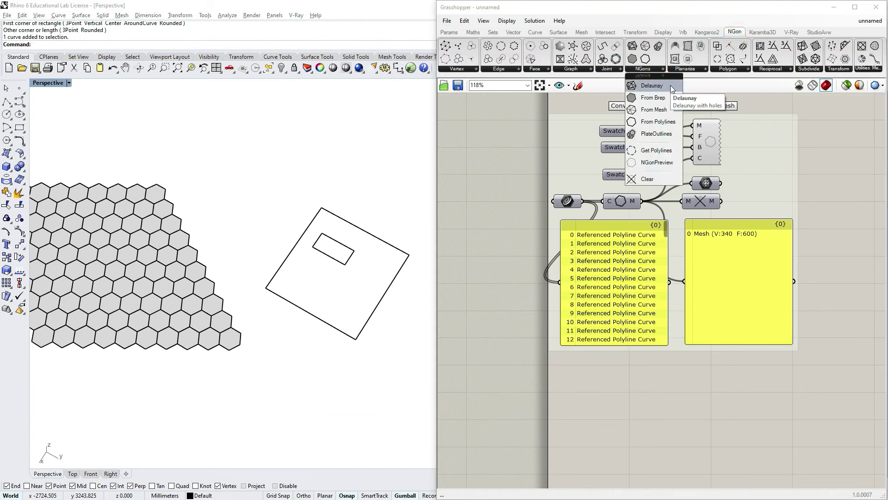
left_click_drag(670, 85, 613, 398)
scroll(611, 406, "up", 1)
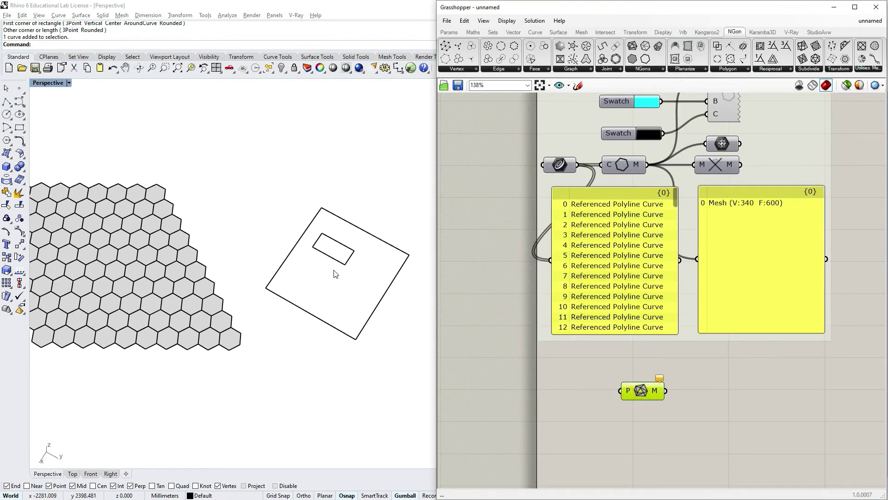
left_click(449, 32)
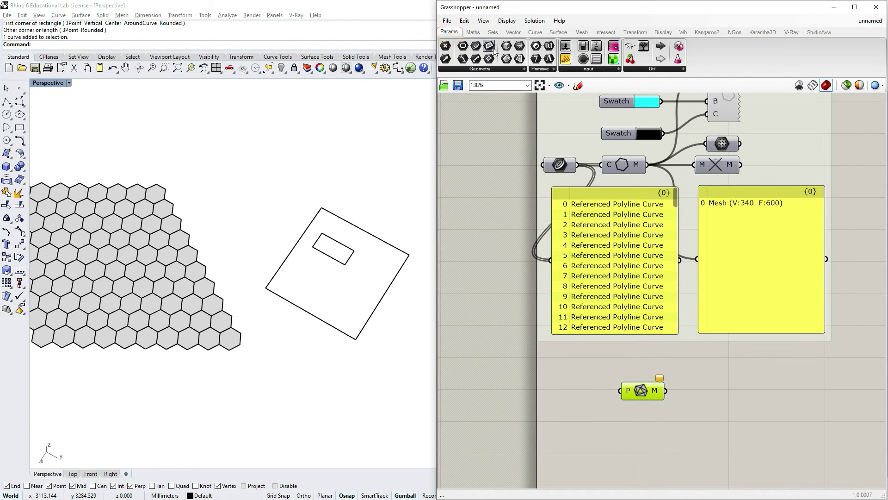
left_click_drag(476, 50, 557, 393)
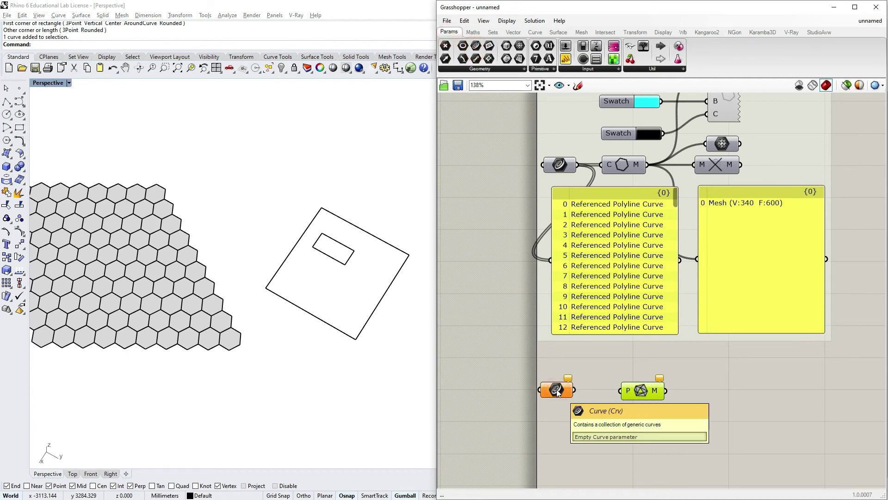
Reference both rectangles in the new Curve parameter and connect it to the P input of the Delaunay component.
right_click(557, 392)
left_click(597, 438)
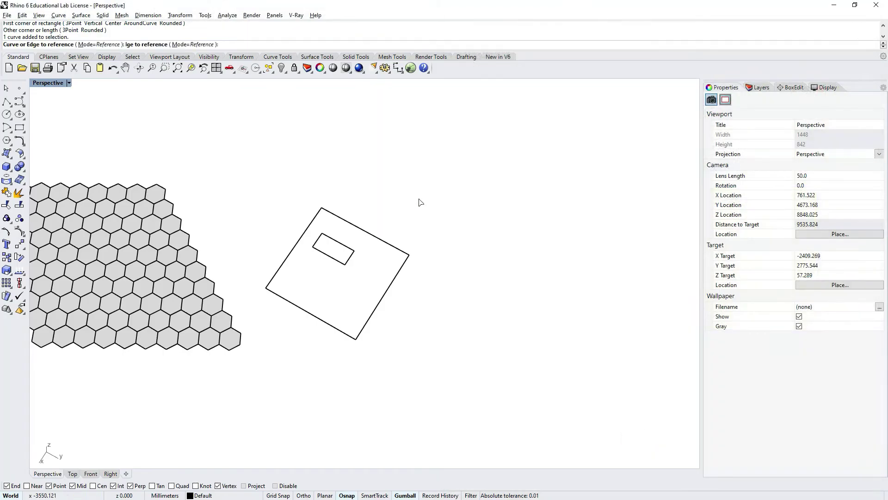
left_click_drag(418, 198, 318, 287)
key("Return")
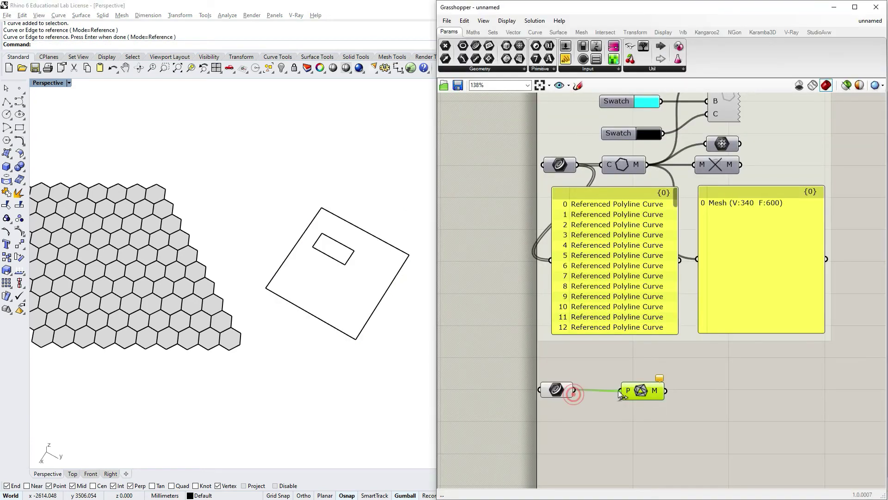
left_click_drag(618, 392, 612, 389)
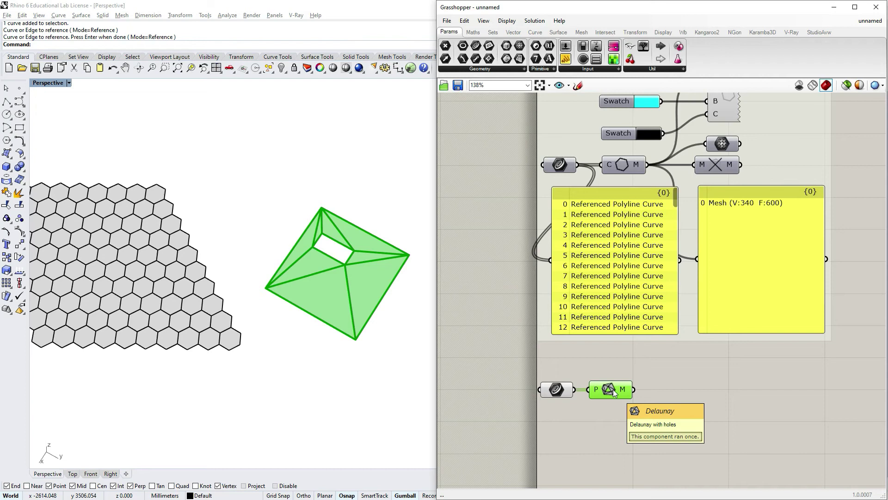
Copy a panel below the group, connect it to the Delaunay M output, and shrink it beside the component.
left_click_drag(749, 294, 742, 445, "alt")
left_click_drag(635, 391, 690, 409)
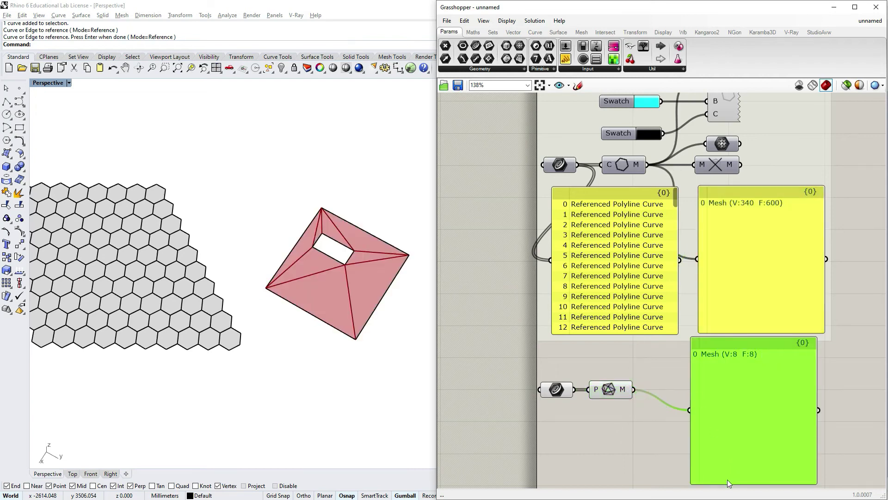
left_click_drag(727, 482, 694, 391)
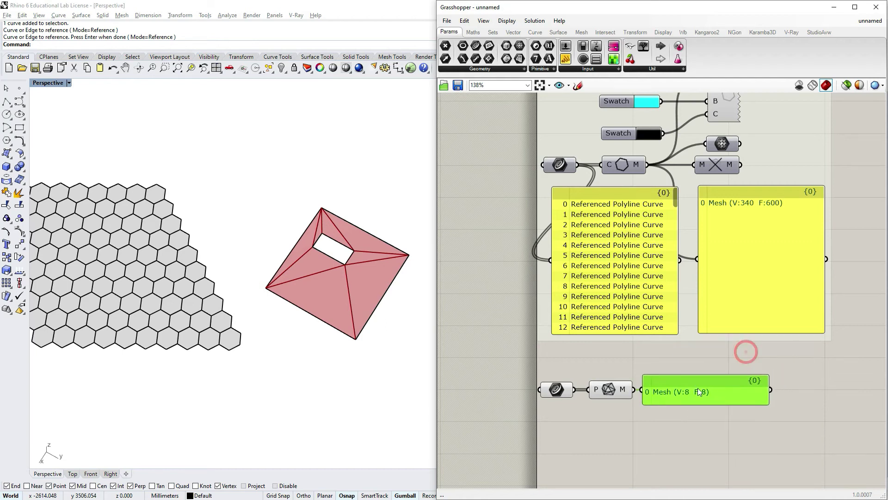
left_click(694, 439)
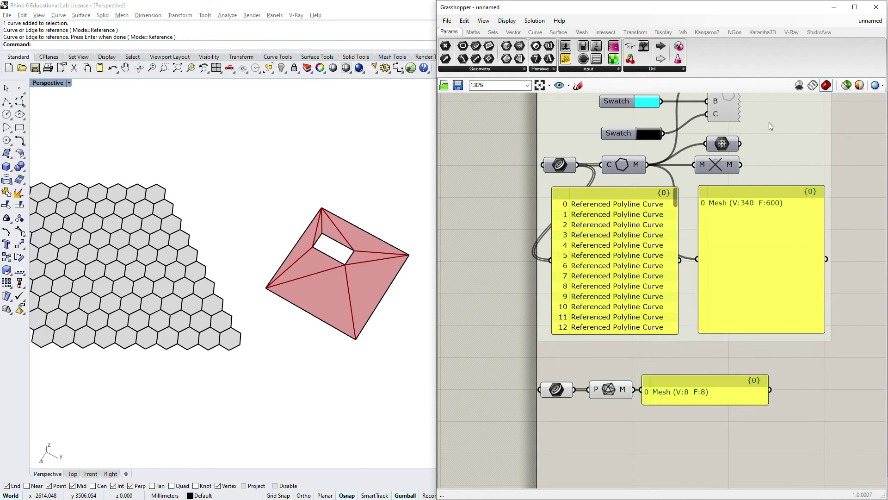
Add an NGon From Mesh component below the panel, feed it the Delaunay mesh, and move the panel clear of it.
left_click(733, 32)
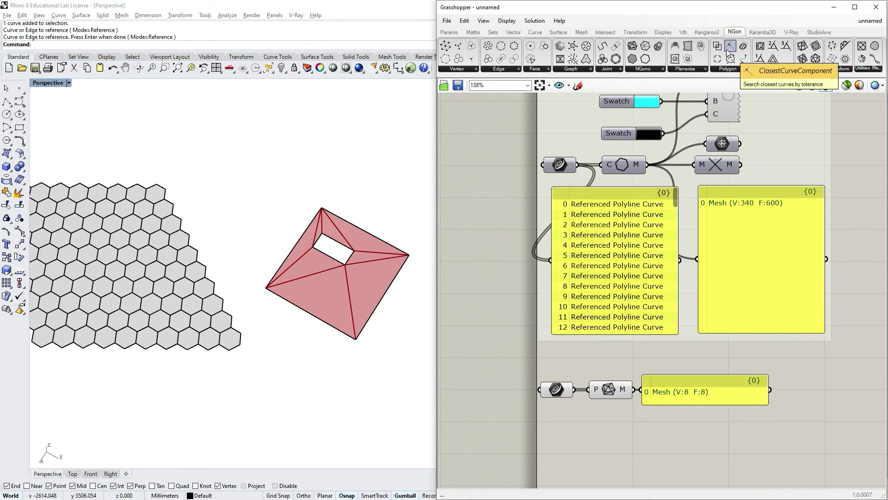
left_click(646, 47)
left_click(659, 423)
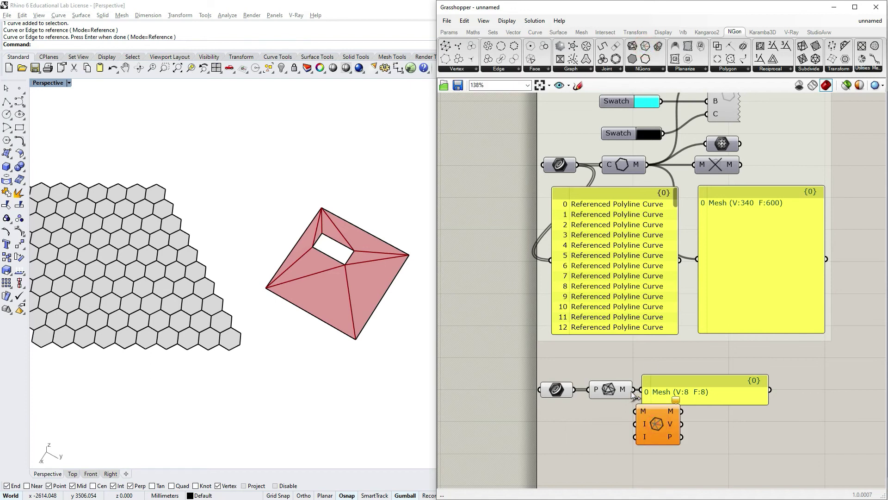
left_click_drag(631, 390, 635, 410)
left_click_drag(694, 389, 711, 369)
Turn off the preview of the Delaunay component so that only the From Mesh result is displayed.
left_click(613, 393)
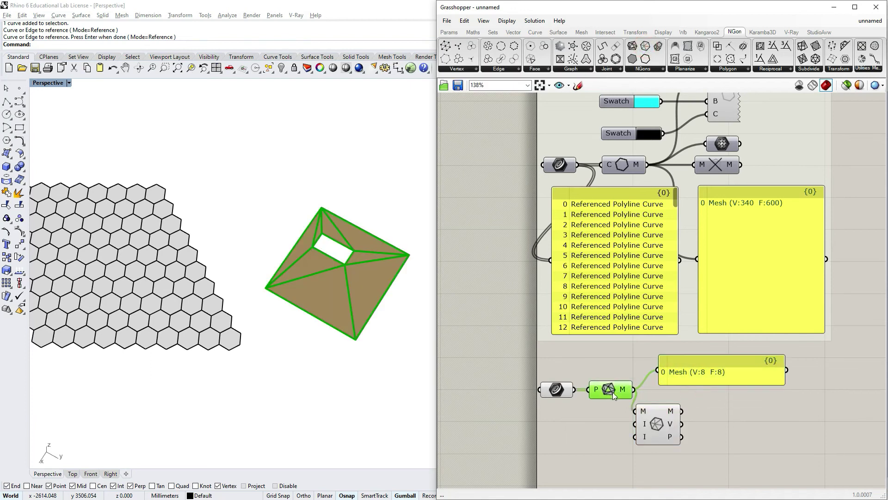
right_click(612, 392)
left_click(666, 368)
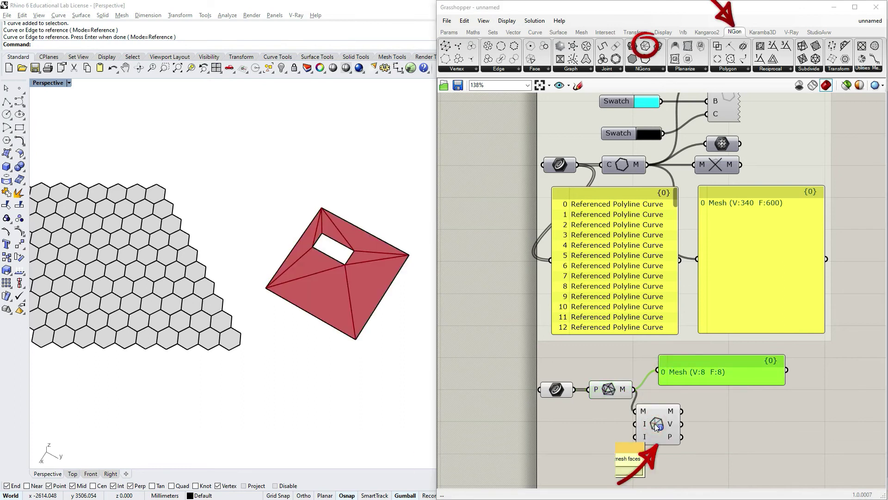
right_click(613, 392)
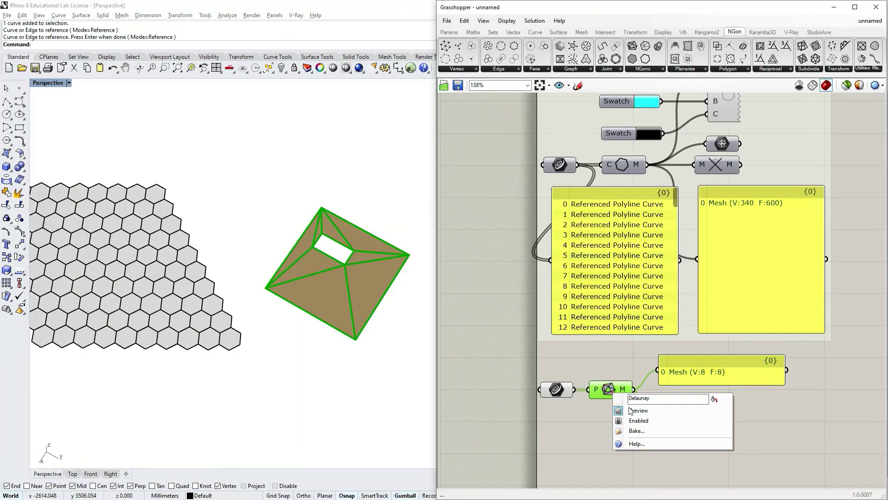
left_click(616, 424)
Hide both rectangles in the Rhino viewport and highlight the From Mesh component's NGon mesh.
mouse_move(329, 296)
right_mouse_down()
mouse_move(324, 218)
mouse_move(335, 289)
right_mouse_up()
left_click_drag(391, 180, 323, 268)
type("hide")
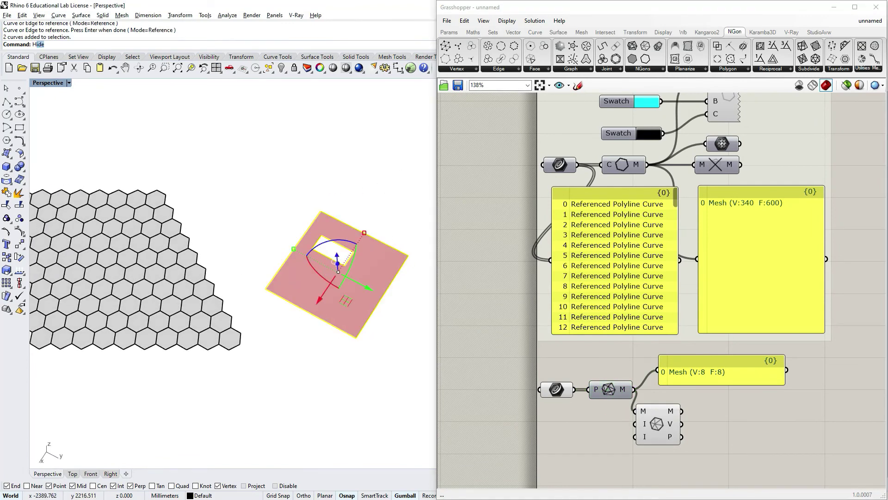
key("Return")
left_click(649, 426)
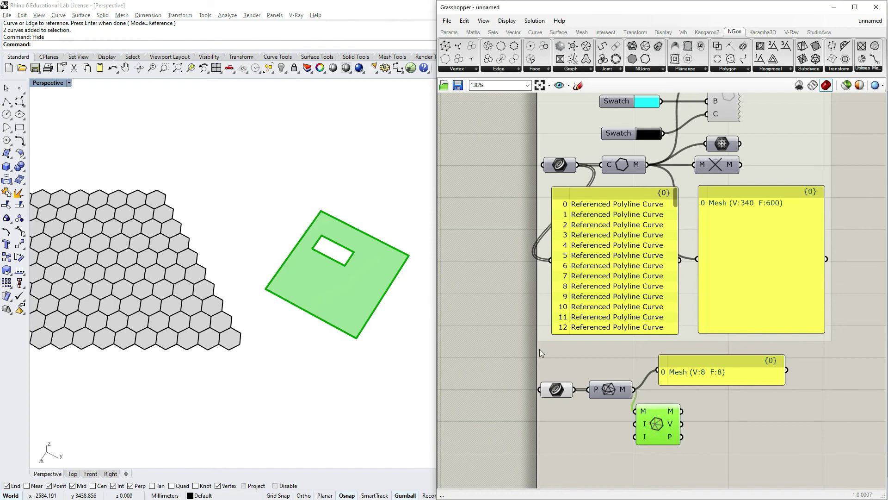
scroll(366, 256, "up", 5)
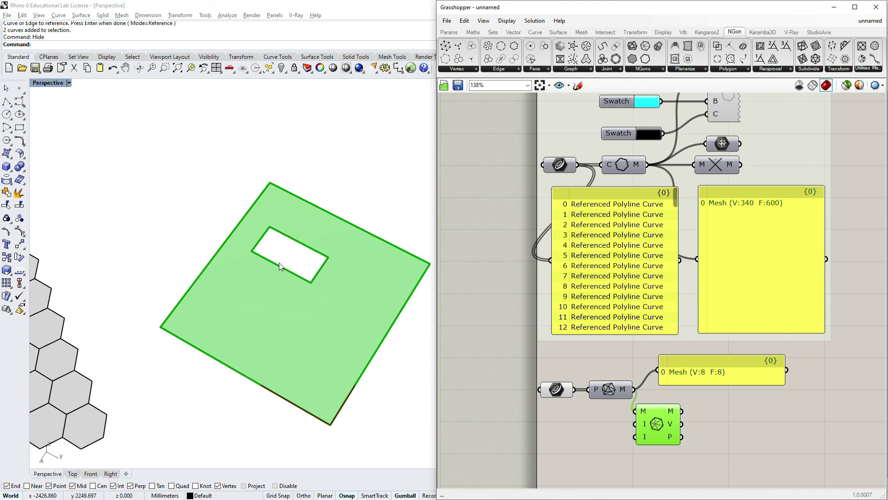
Temporarily wire an NGon Clear component to the From Mesh component's M output, and delete it.
right_click_drag(660, 456, 639, 453)
left_click(697, 162)
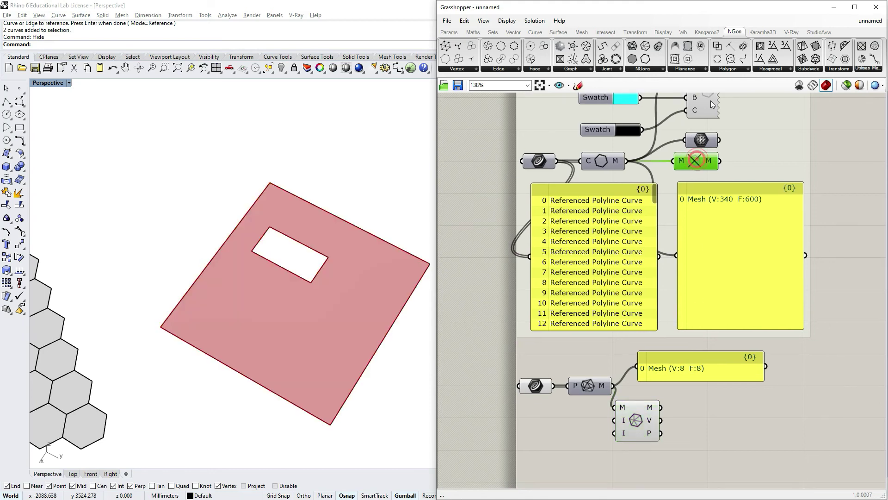
left_click(650, 68)
left_click(660, 178)
left_click(708, 399)
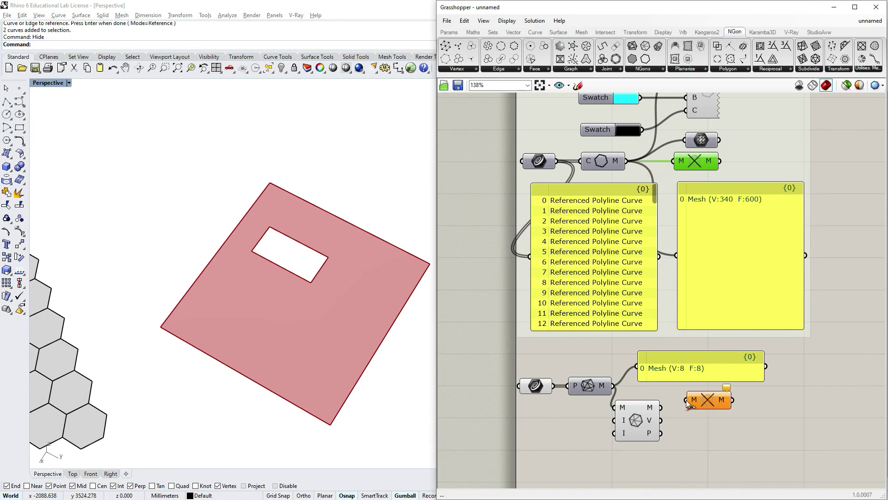
left_click_drag(661, 407, 686, 399)
left_click(716, 398)
right_click_drag(300, 272, 378, 281)
key("Delete")
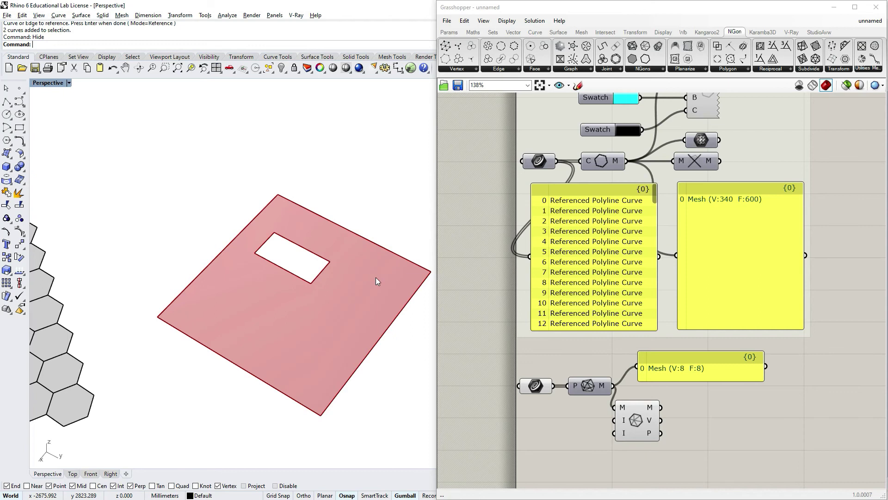
Move the mesh panel aside and place the From Mesh component in line with the Delaunay component.
left_click_drag(686, 381, 774, 374)
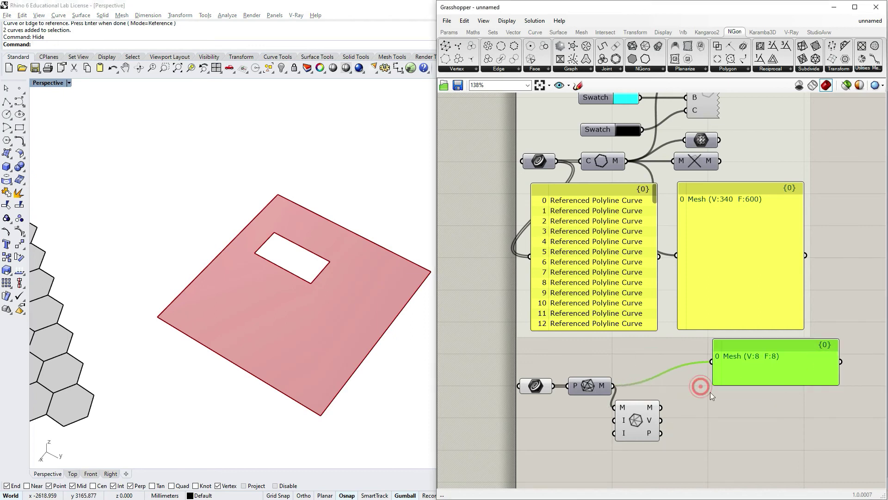
left_click_drag(628, 417, 660, 400)
left_click(274, 309)
Draw a closed eight-sided polyline with one inward corner in Rhino, beside the mesh with the hole.
scroll(145, 198, "down", 6)
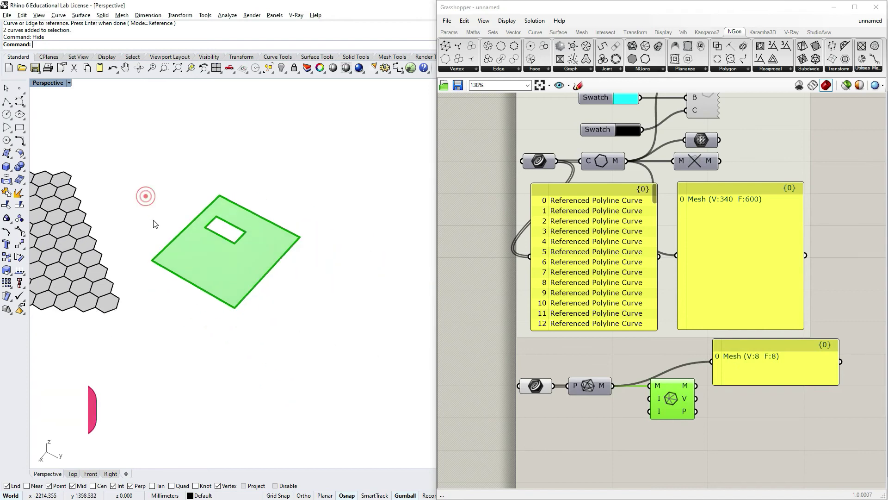
right_click_drag(153, 221, 262, 196)
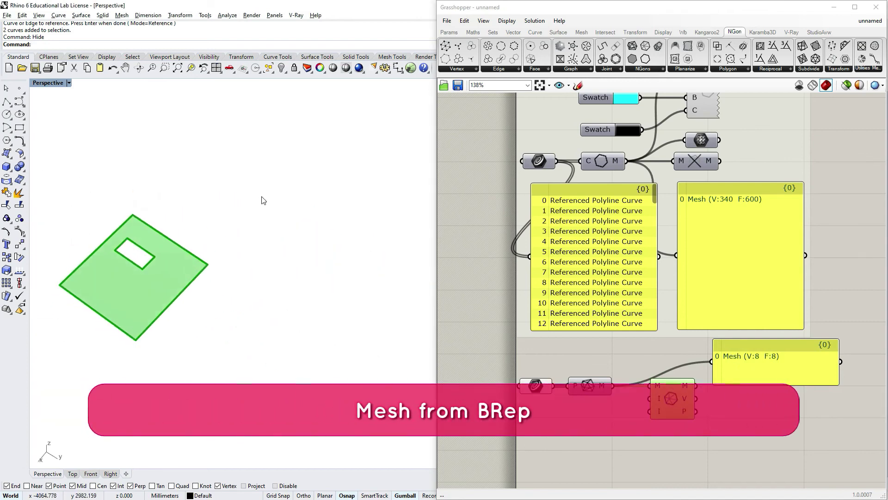
left_click(10, 159)
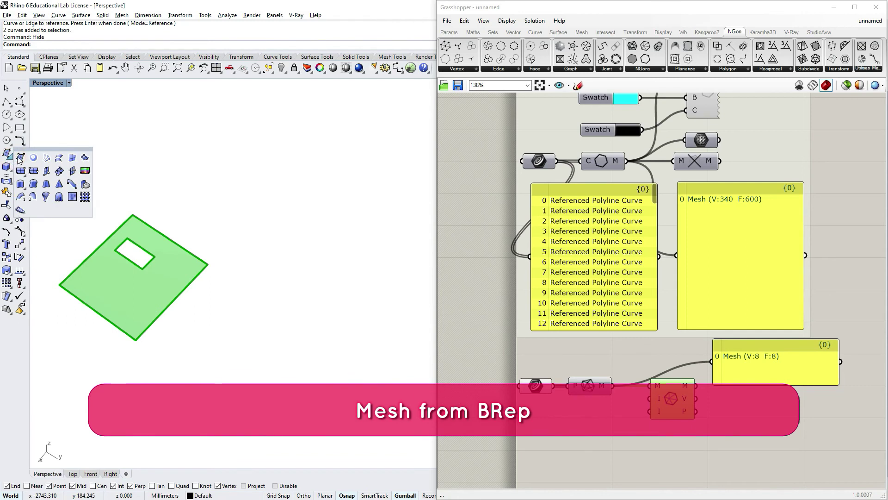
left_click(7, 102)
left_click(287, 340)
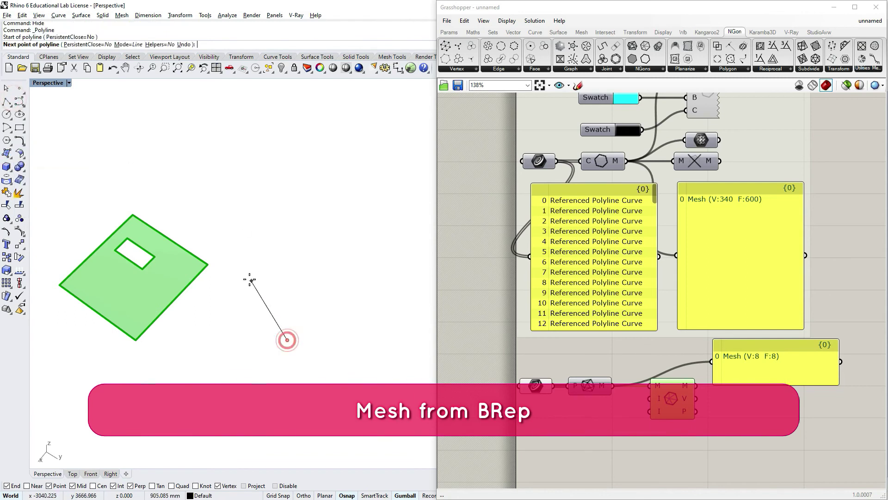
left_click(249, 279)
left_click(280, 164)
left_click(356, 156)
left_click(410, 210)
left_click(400, 282)
left_click(352, 272)
left_click(340, 340)
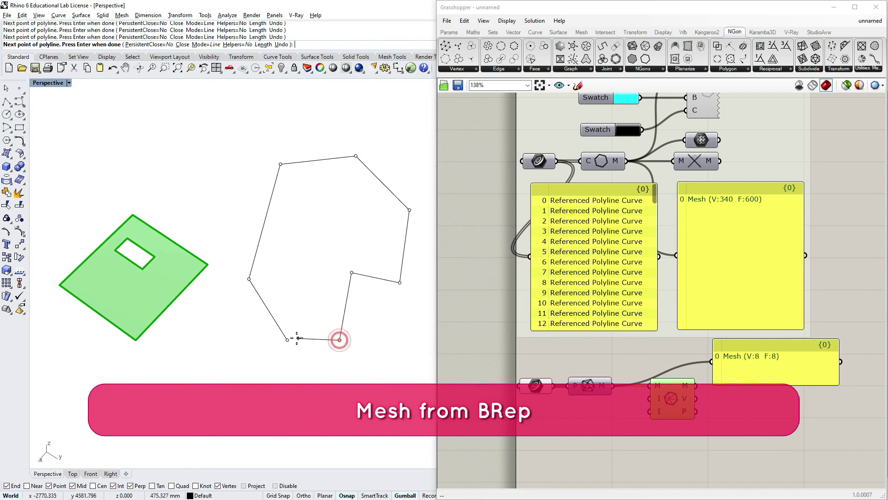
left_click(297, 338)
Create a planar surface from the closed eight-sided polyline with PlanarSrf.
type("P")
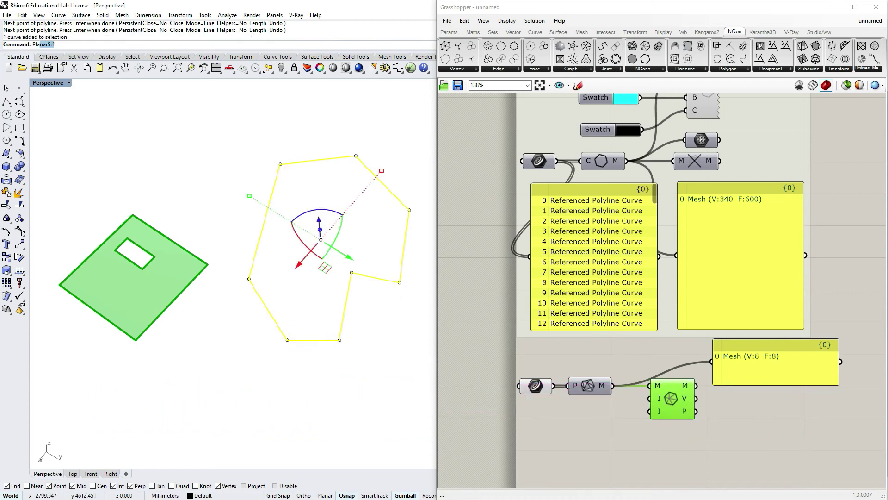
type("la")
key("Return")
left_click(353, 381)
left_click(315, 181)
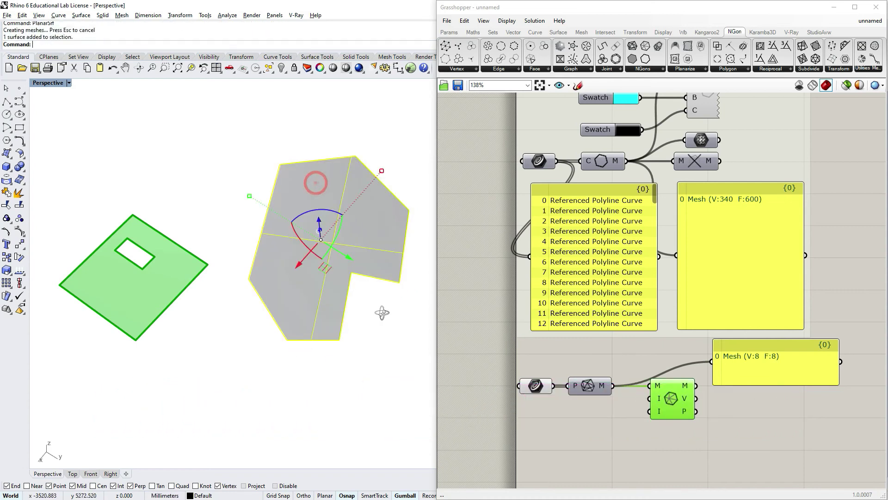
right_click_drag(382, 311, 382, 311)
left_click(390, 321)
Add a Brep parameter below the Delaunay components, reference the planar surface in it, and align it under the Curve parameter.
right_click_drag(815, 485, 788, 431)
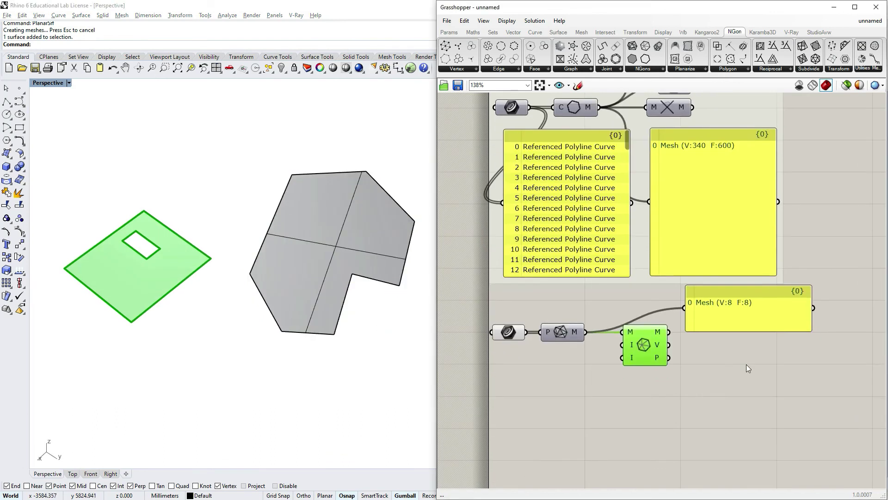
double_click(545, 397)
type("brep")
key("Return")
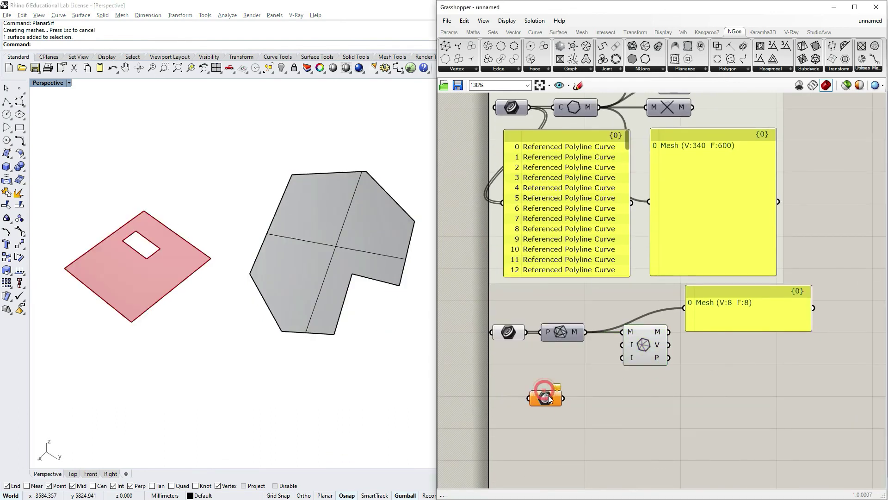
right_click(542, 391)
left_click(576, 425)
left_click(289, 276)
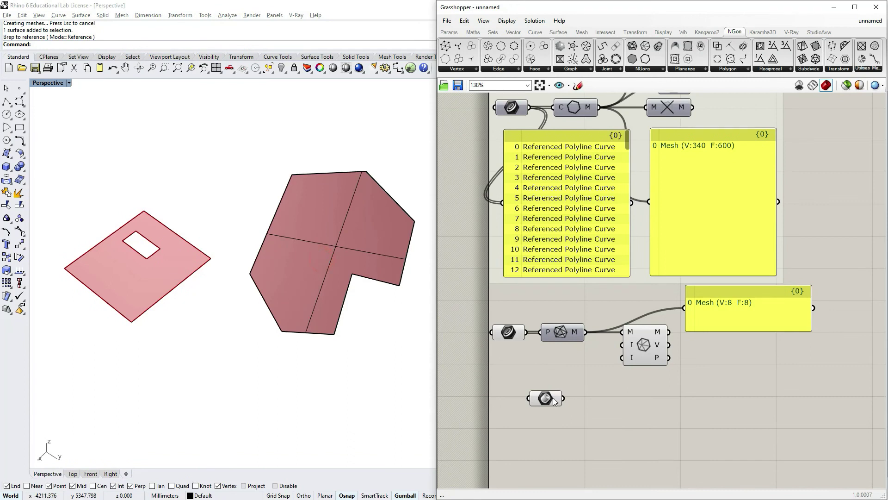
left_click(512, 393)
Add an NGon From Brep component beside the Brep parameter and connect the parameter to its B input.
left_click(628, 283)
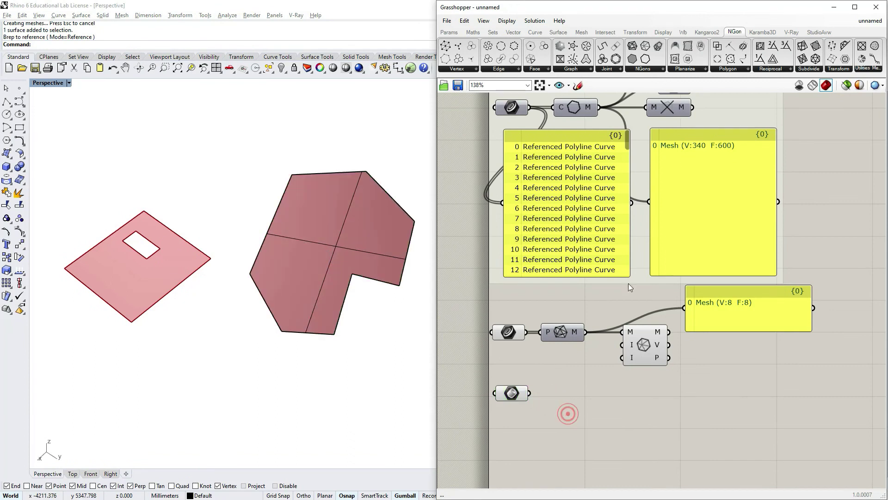
left_click(661, 68)
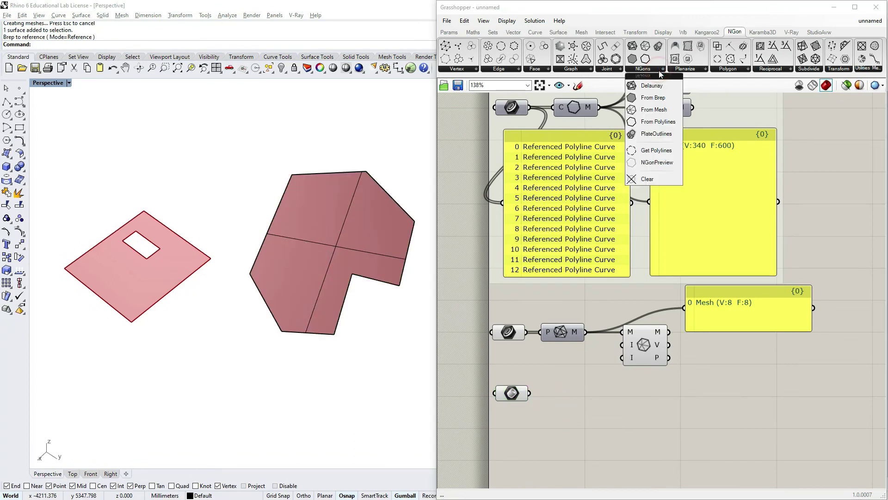
left_click(671, 98)
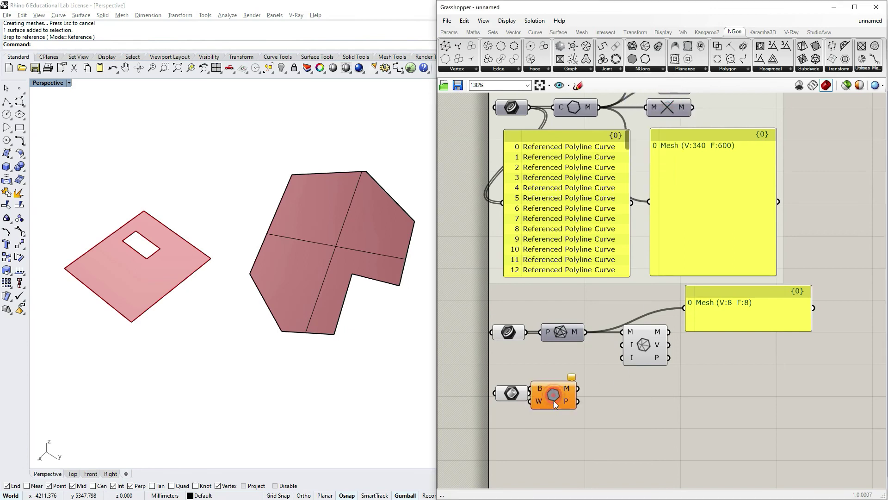
left_click(554, 400)
left_click_drag(528, 392, 541, 393)
left_click_drag(640, 360, 636, 360)
left_click(576, 410)
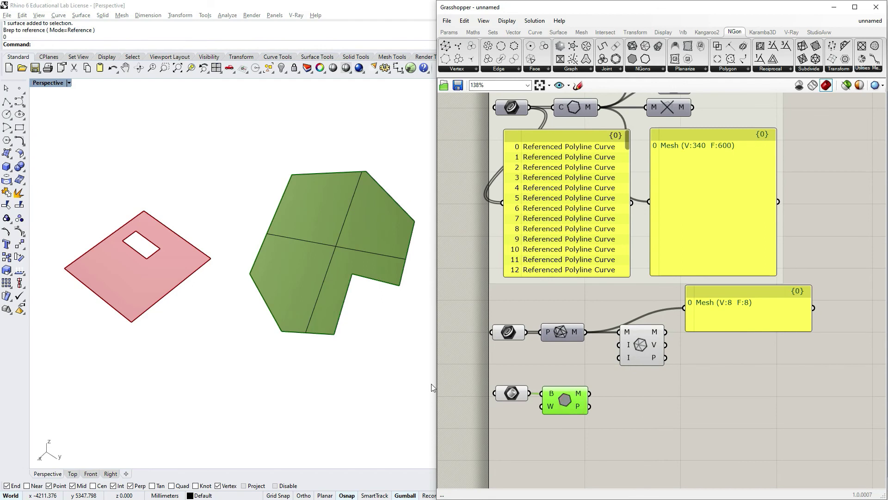
Hide the planar surface and its outline polyline in Rhino to inspect the mesh made from the Brep.
left_click_drag(385, 364, 313, 219)
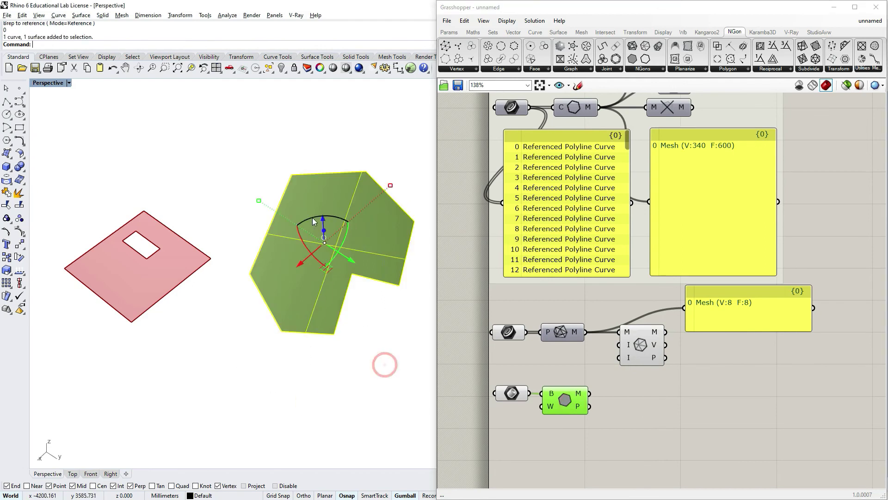
type("Hi")
key("Return")
right_click_drag(363, 287, 402, 239)
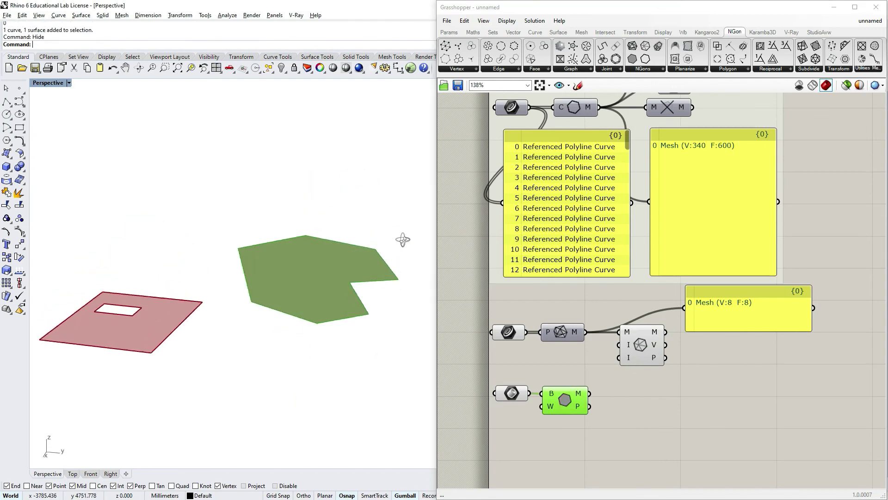
scroll(407, 272, "up", 6)
right_click_drag(352, 303, 323, 339)
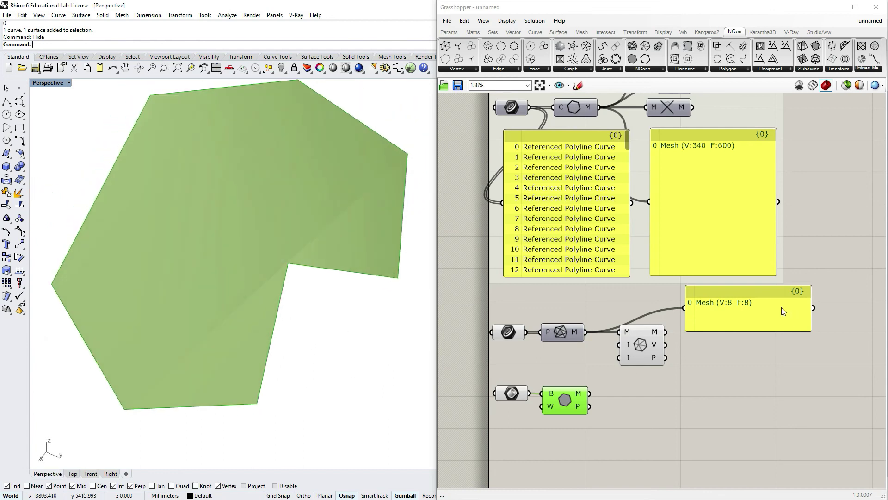
Duplicate the text panel beside the From Brep component and connect the component's M output to it.
left_click_drag(743, 315, 734, 390, "alt")
left_click_drag(657, 380, 691, 399)
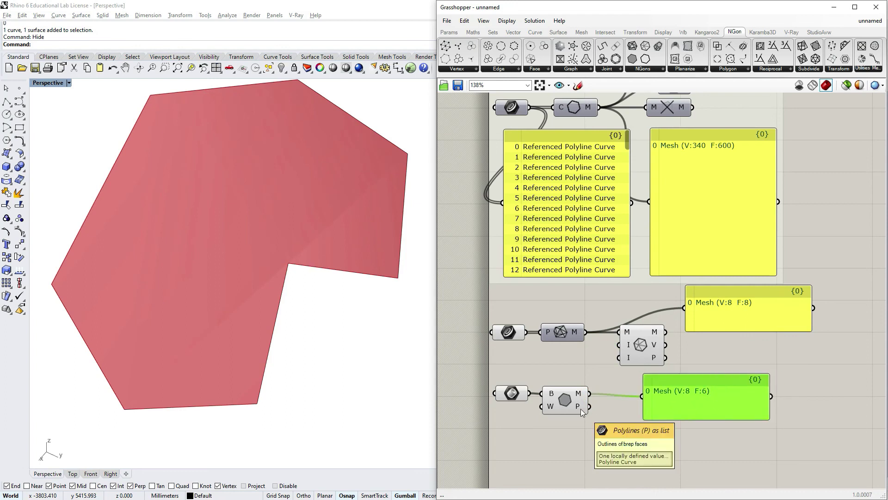
left_click(662, 69)
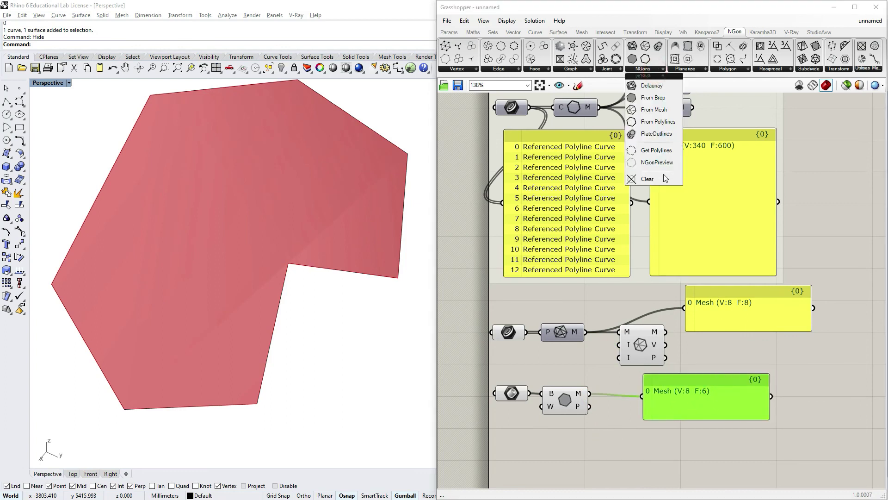
left_click(690, 181)
Connect Mesh and Curve parameters to the From Brep component's M and P outputs, moving the panel aside to make room.
left_click(610, 394)
left_click_drag(581, 396, 615, 391)
left_click_drag(705, 392, 789, 389)
left_click_drag(621, 390, 632, 396)
right_click_drag(158, 352, 324, 268)
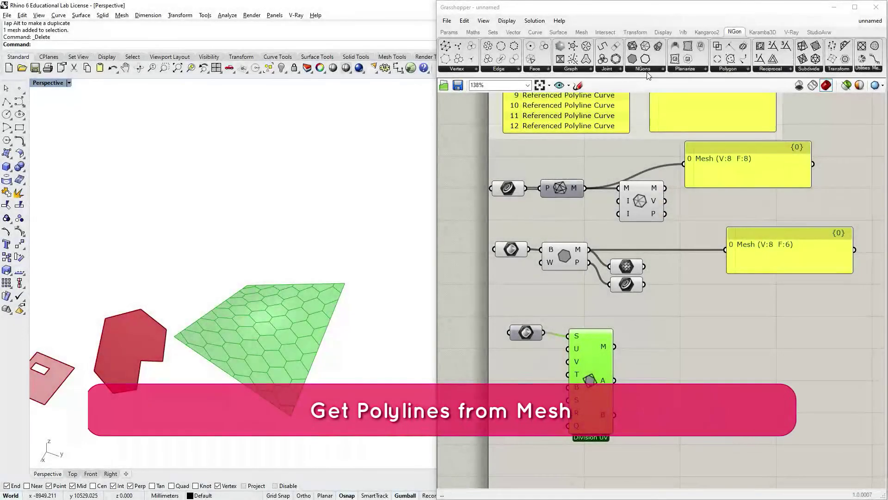
Add a Get Polylines component fed by the Division UV component's M output and turn off the Division UV preview.
left_click(648, 70)
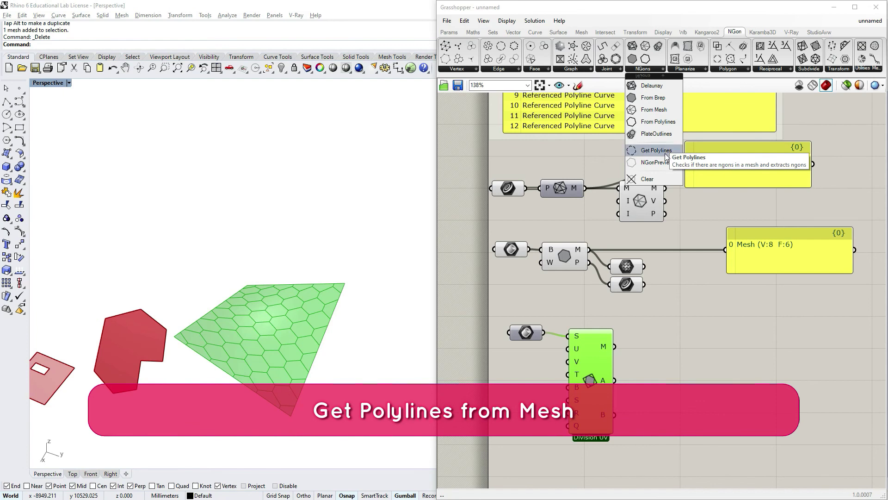
left_click_drag(671, 150, 633, 334)
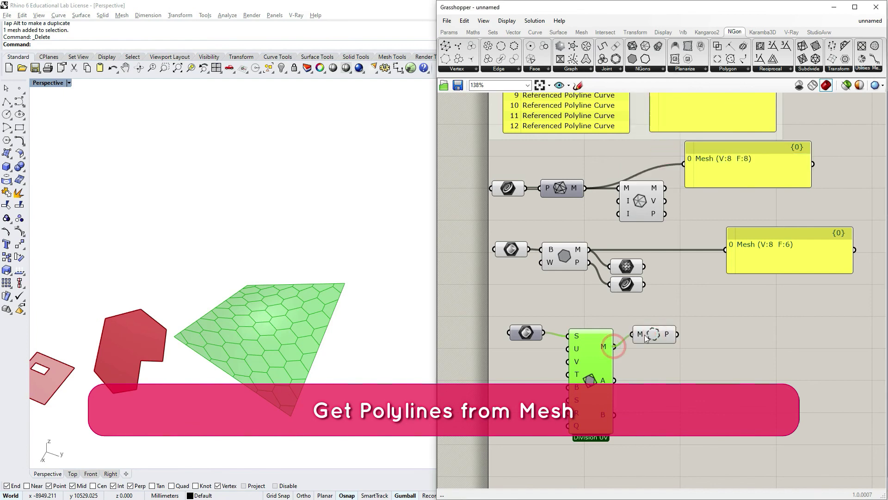
left_click_drag(587, 369, 586, 365)
right_click(590, 377)
left_click(622, 392)
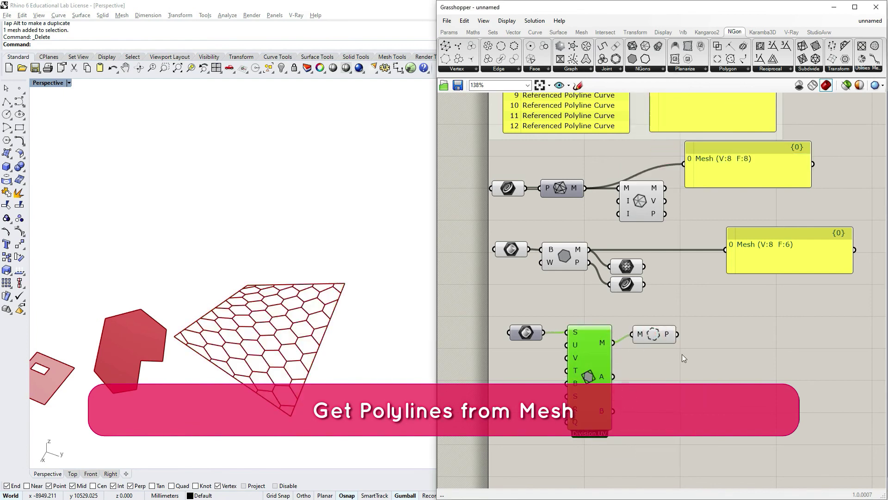
Bake the hexagonal cell outlines from the Get Polylines component into Rhino.
right_click_drag(367, 356, 329, 341)
left_click(657, 334)
left_click(662, 376)
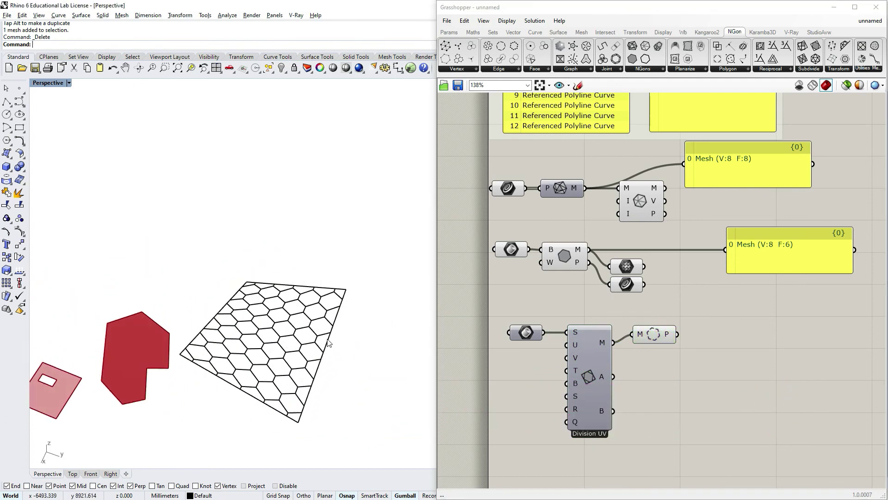
Move four baked cell outlines near the surface's corner out of the pattern in Rhino to show they are separate closed polylines.
scroll(328, 332, "up", 4)
left_click(328, 342)
scroll(353, 311, "up", 2)
left_click(339, 295)
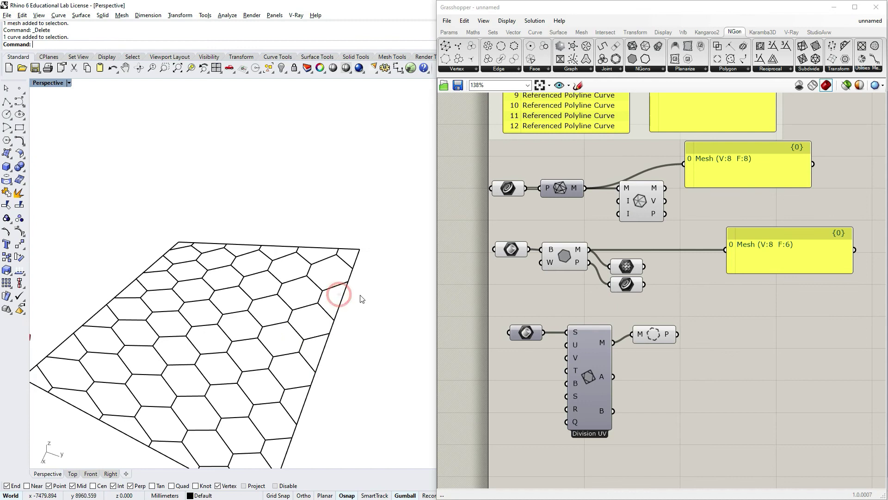
left_click_drag(343, 296, 372, 302)
left_click(393, 253)
left_click_drag(358, 251, 386, 231)
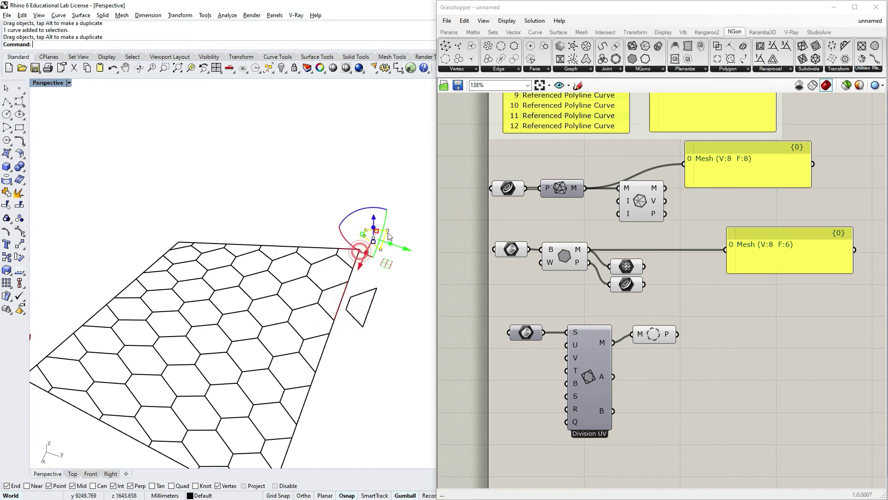
left_click(323, 255)
left_click(322, 247)
left_click_drag(332, 236, 336, 215)
left_click_drag(282, 246, 276, 209)
left_click(249, 174)
Select all the baked cell outlines in Rhino to examine them as individual polylines.
scroll(344, 190, "down", 7)
left_click_drag(375, 162, 246, 312)
scroll(310, 163, "up", 5)
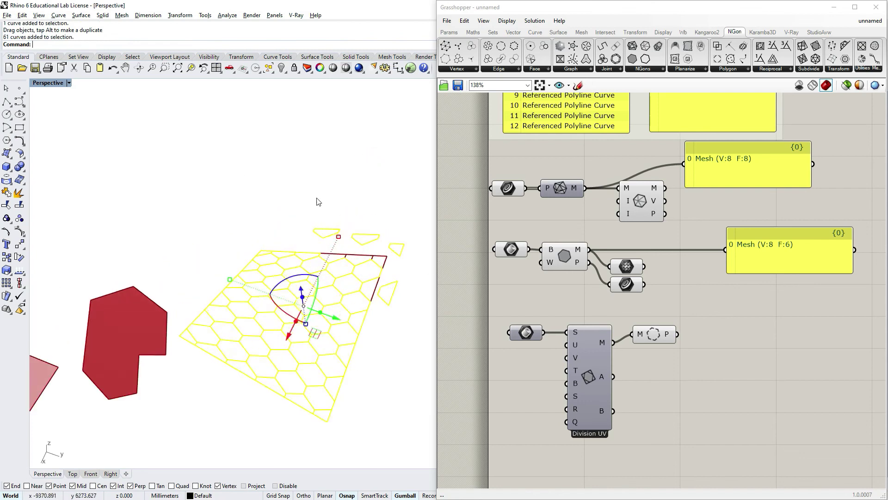
right_click_drag(318, 200, 396, 240)
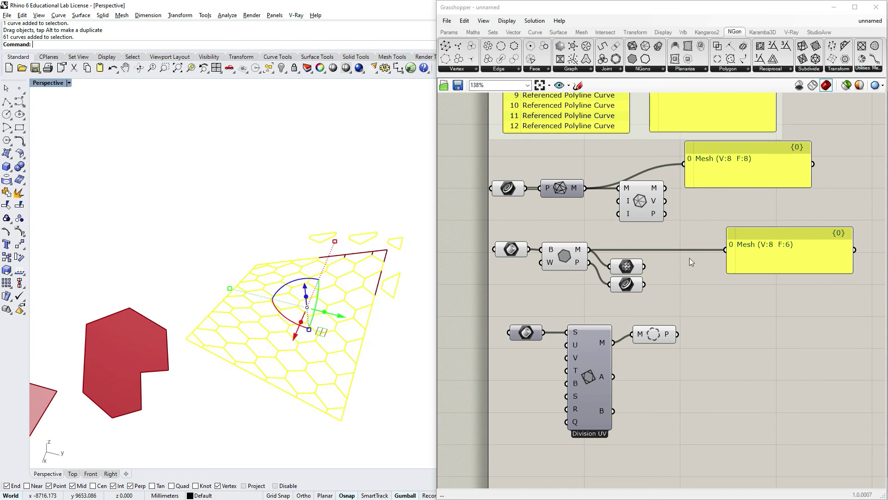
Add a From Polylines component next to Get Polylines, with the P output feeding its C input, and clear the Rhino selection.
right_click_drag(768, 353, 750, 340)
left_click_drag(672, 60, 657, 320)
left_click(380, 404)
right_click_drag(396, 373, 403, 399)
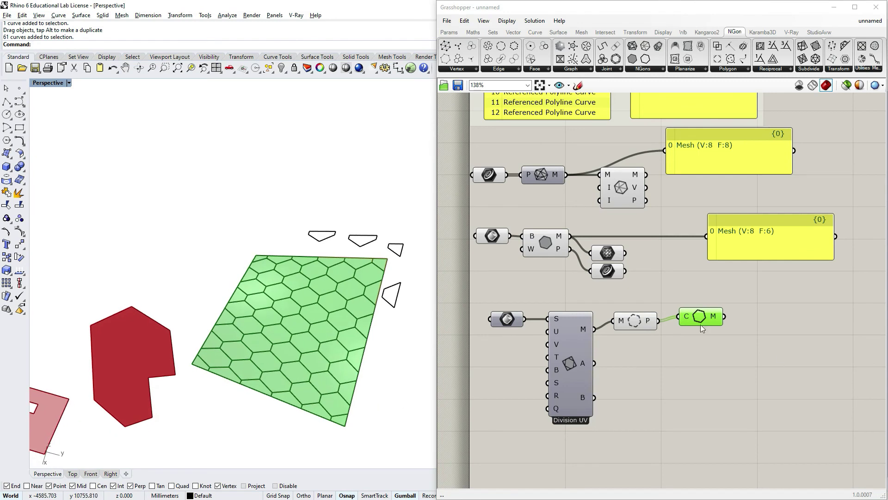
left_click_drag(689, 320, 676, 320)
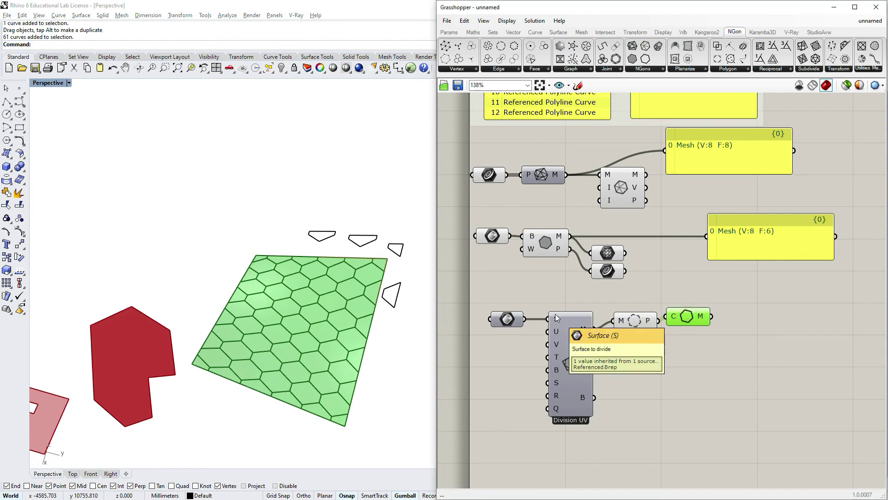